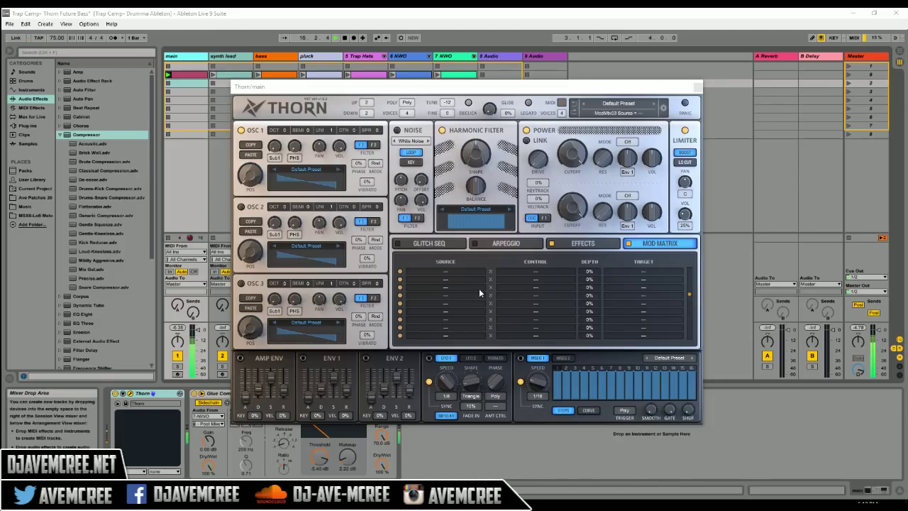
Open oscillator 1's harmonic editor and pull down a few individual harmonics in Organ draw mode
{"action": "left_click", "coordinate": [320, 190]}
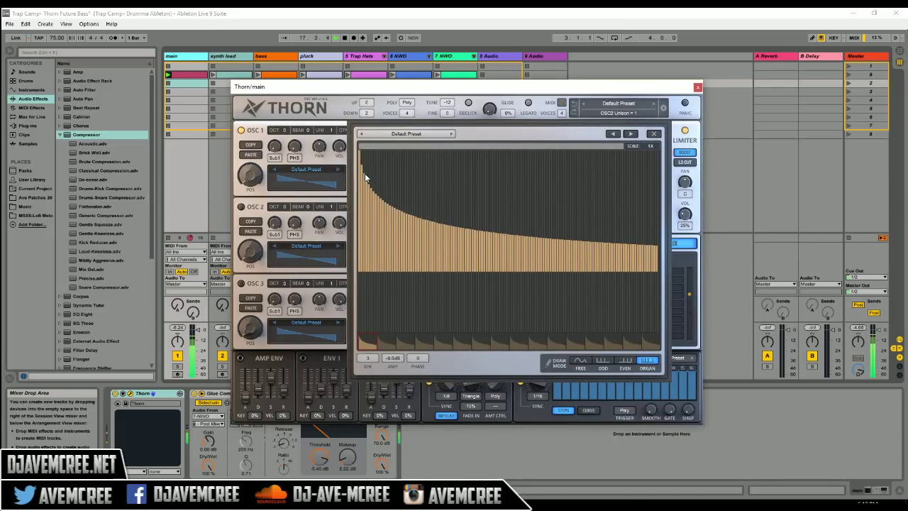
{"action": "left_click", "coordinate": [367, 250]}
{"action": "left_click", "coordinate": [376, 248]}
{"action": "left_click", "coordinate": [395, 250]}
{"action": "left_click", "coordinate": [433, 243]}
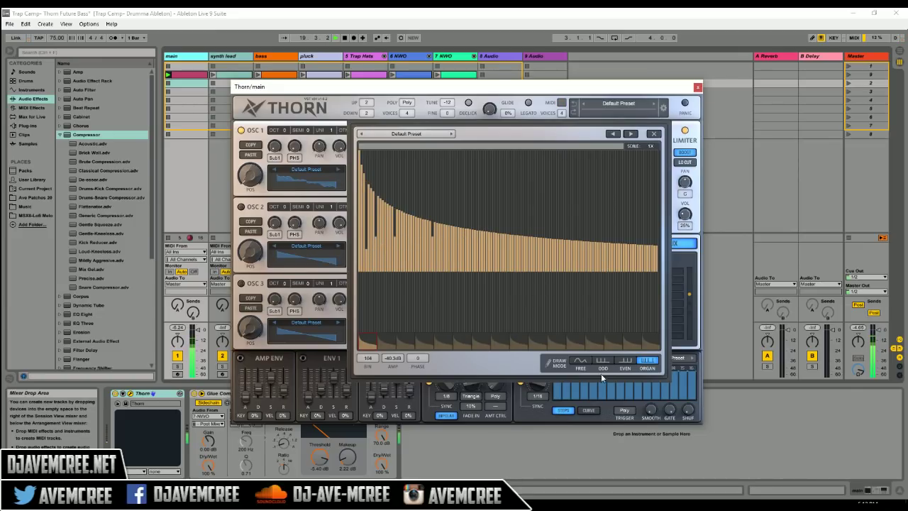
Redraw oscillator 1's harmonic spectrum freehand using the Free draw mode
{"action": "left_click", "coordinate": [581, 362]}
{"action": "mouse_move", "coordinate": [365, 226]}
{"action": "left_mouse_down"}
{"action": "mouse_move", "coordinate": [399, 227]}
{"action": "mouse_move", "coordinate": [523, 183]}
{"action": "mouse_move", "coordinate": [585, 215]}
{"action": "mouse_move", "coordinate": [636, 200]}
{"action": "mouse_move", "coordinate": [649, 157]}
{"action": "mouse_move", "coordinate": [643, 222]}
{"action": "mouse_move", "coordinate": [577, 174]}
{"action": "mouse_move", "coordinate": [475, 216]}
{"action": "mouse_move", "coordinate": [349, 193]}
{"action": "left_mouse_up"}
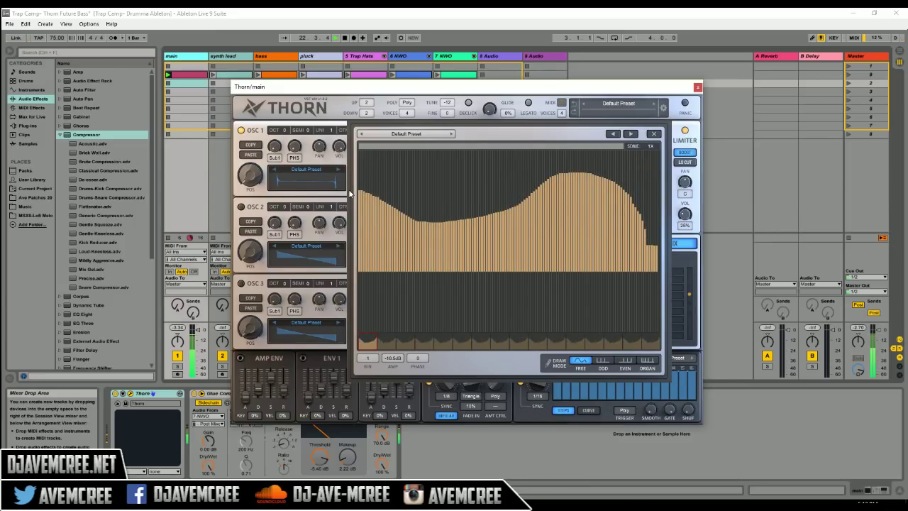
{"action": "mouse_move", "coordinate": [363, 177]}
{"action": "left_mouse_down"}
{"action": "mouse_move", "coordinate": [466, 202]}
{"action": "mouse_move", "coordinate": [583, 154]}
{"action": "mouse_move", "coordinate": [650, 249]}
{"action": "mouse_move", "coordinate": [656, 229]}
{"action": "mouse_move", "coordinate": [553, 162]}
{"action": "mouse_move", "coordinate": [359, 192]}
{"action": "mouse_move", "coordinate": [360, 156]}
{"action": "left_mouse_up"}
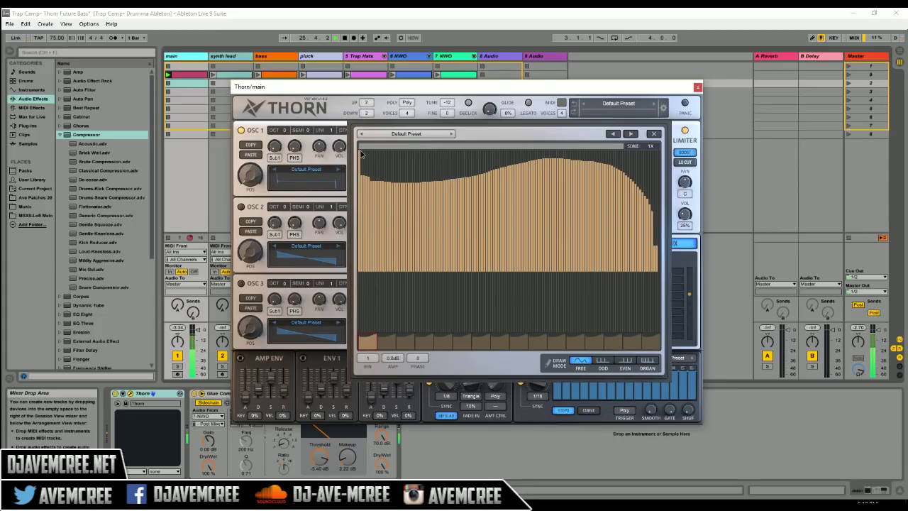
{"action": "mouse_move", "coordinate": [401, 170]}
{"action": "left_mouse_down"}
{"action": "mouse_move", "coordinate": [503, 191]}
{"action": "mouse_move", "coordinate": [451, 183]}
{"action": "left_mouse_up"}
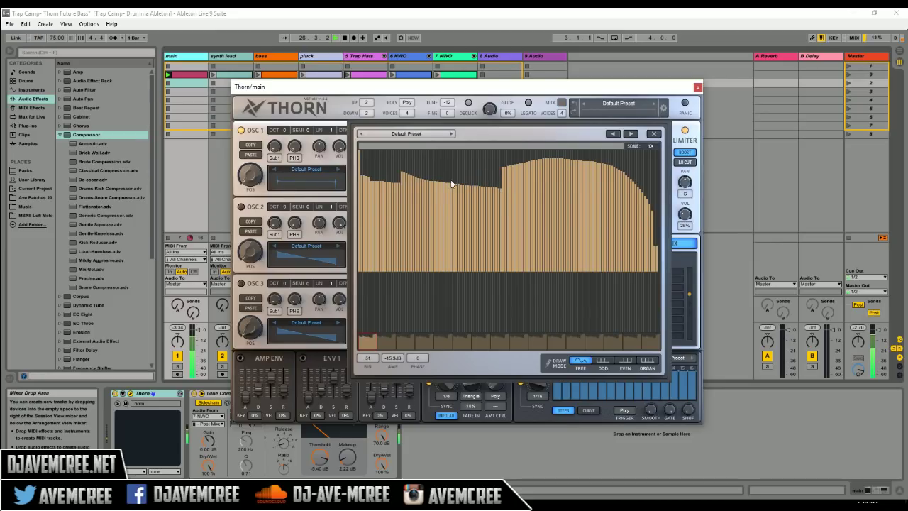
Load the Sawtooth preset in oscillator 1's harmonic editor, reshape its harmonics freehand, and close the editor
{"action": "left_click", "coordinate": [451, 134]}
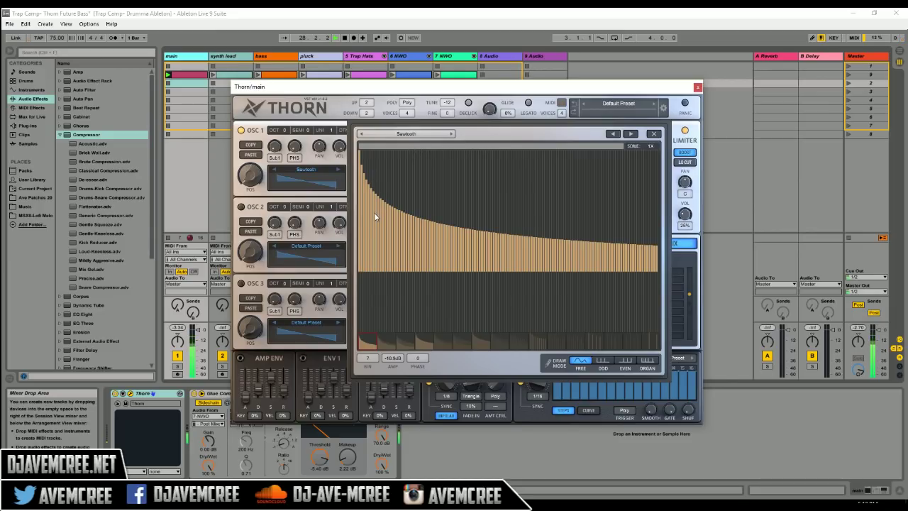
{"action": "left_click", "coordinate": [368, 231]}
{"action": "mouse_move", "coordinate": [392, 236]}
{"action": "left_mouse_down"}
{"action": "mouse_move", "coordinate": [569, 182]}
{"action": "mouse_move", "coordinate": [599, 213]}
{"action": "mouse_move", "coordinate": [349, 205]}
{"action": "mouse_move", "coordinate": [365, 156]}
{"action": "mouse_move", "coordinate": [536, 228]}
{"action": "left_mouse_up"}
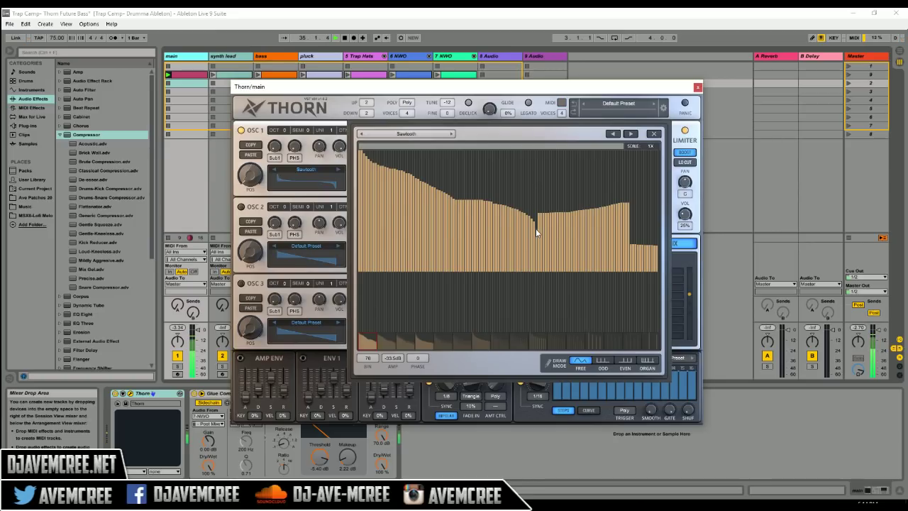
{"action": "left_click", "coordinate": [654, 134]}
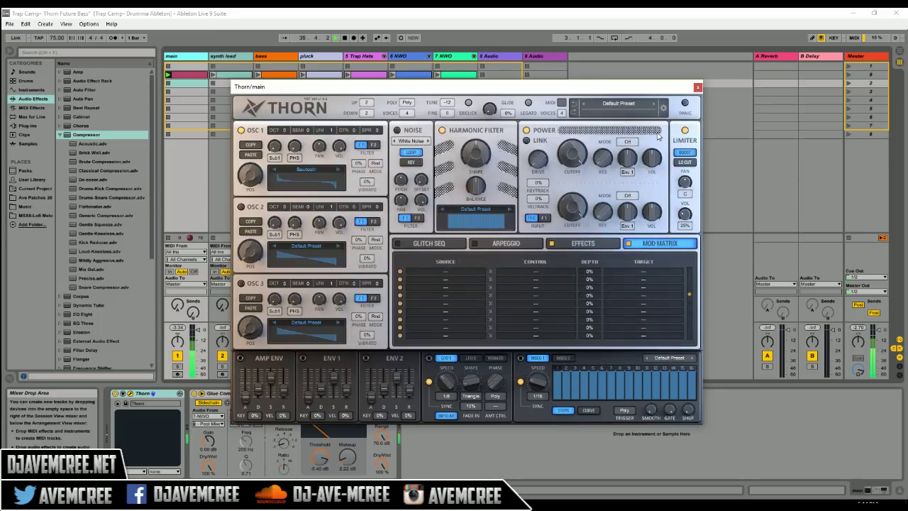
Set oscillator 1's effect type to Screamer and its effect amount to 10%
{"action": "left_click", "coordinate": [298, 161]}
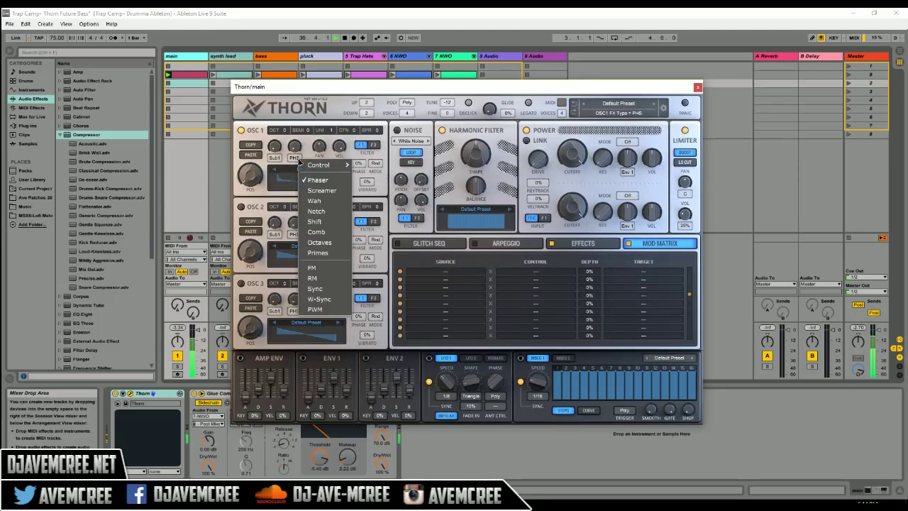
{"action": "left_click", "coordinate": [322, 192]}
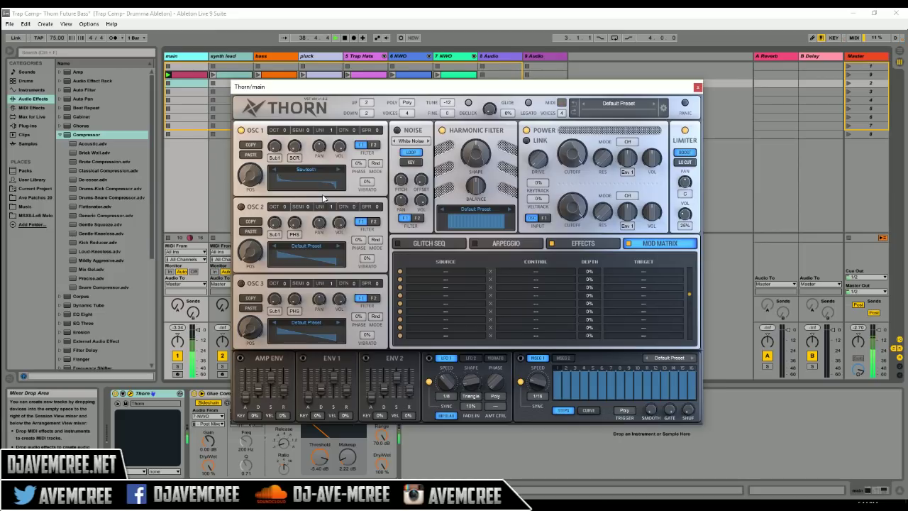
{"action": "left_click_drag", "start_coordinate": [295, 152], "coordinate": [312, 160]}
Step through oscillator 1's waveform presets between Sine and Square, settling on Square
{"action": "left_click", "coordinate": [338, 170]}
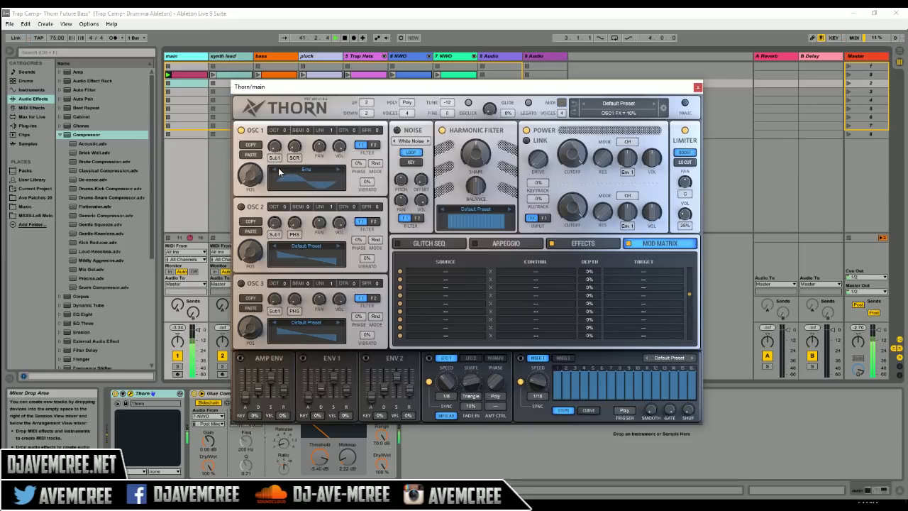
{"action": "left_click", "coordinate": [338, 170]}
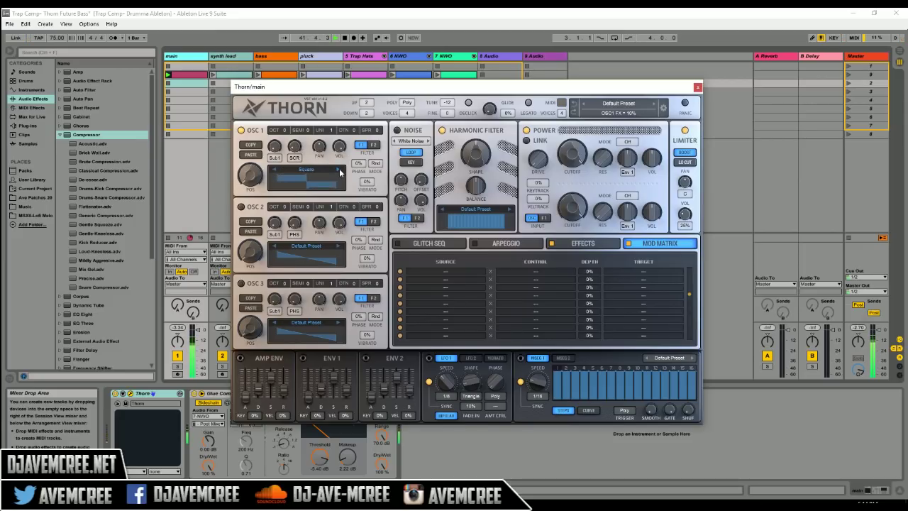
{"action": "left_click", "coordinate": [275, 171]}
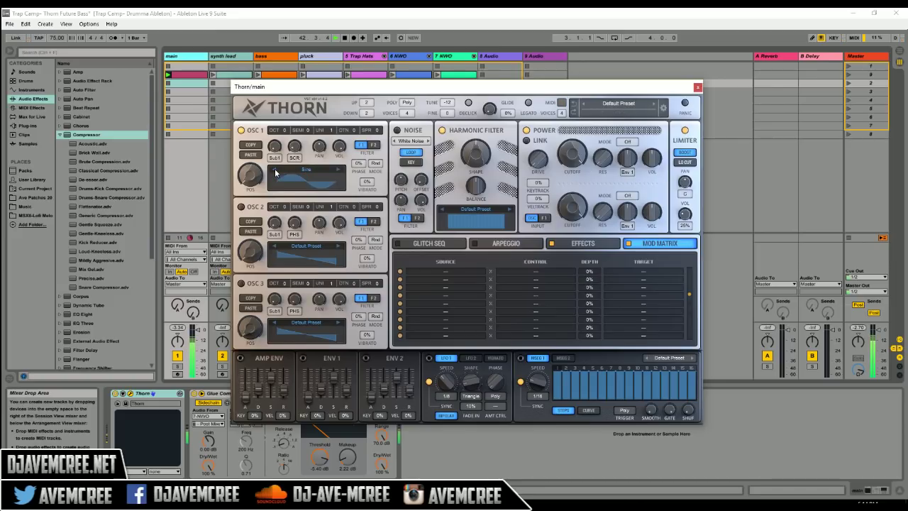
{"action": "left_click", "coordinate": [338, 171]}
Change oscillator 1's effect type to Phaser and adjust its effect amount
{"action": "left_click", "coordinate": [294, 158]}
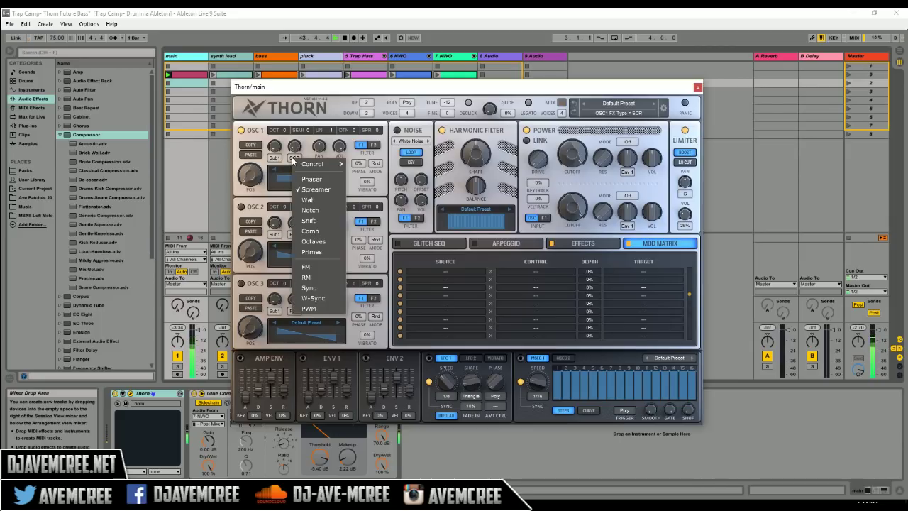
{"action": "left_click", "coordinate": [312, 179]}
{"action": "mouse_move", "coordinate": [296, 147]}
{"action": "left_mouse_down"}
{"action": "mouse_move", "coordinate": [296, 124]}
{"action": "mouse_move", "coordinate": [298, 137]}
{"action": "left_mouse_up"}
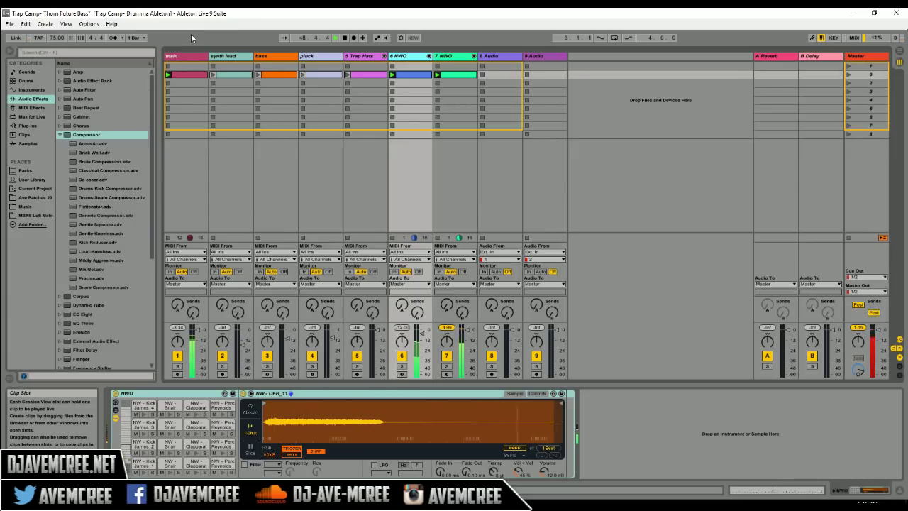
Return to the main track's Thorn instance and adjust the harmonic filter's Shape and Balance
{"action": "left_click", "coordinate": [189, 56]}
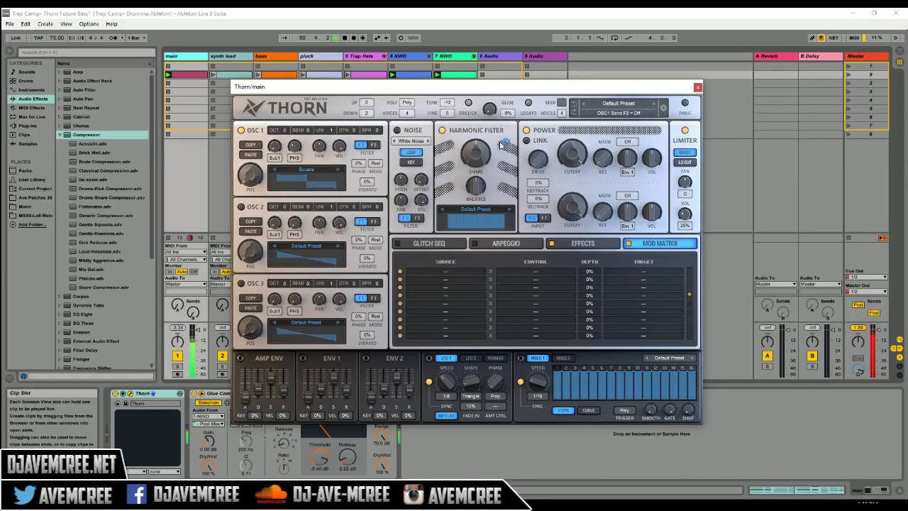
{"action": "left_click_drag", "start_coordinate": [479, 152], "coordinate": [483, 174]}
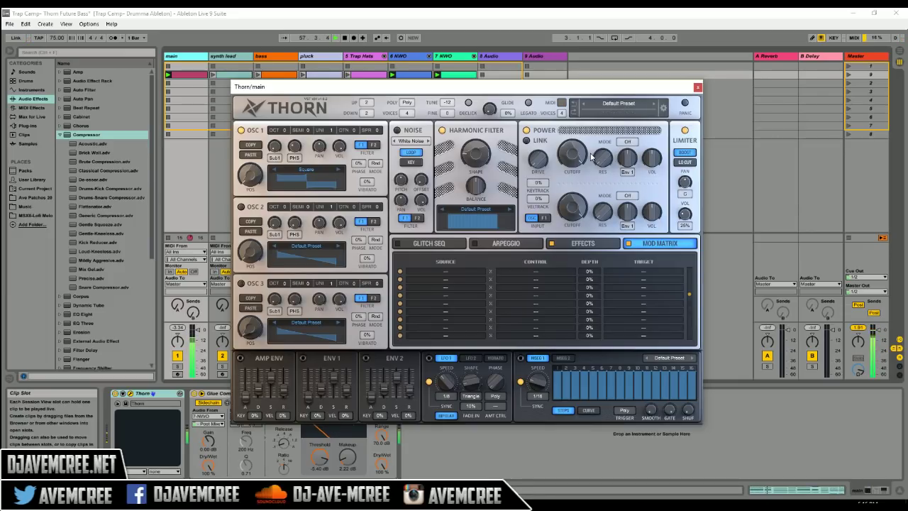
{"action": "mouse_move", "coordinate": [476, 185]}
{"action": "left_mouse_down"}
{"action": "mouse_move", "coordinate": [478, 211]}
{"action": "mouse_move", "coordinate": [466, 134]}
{"action": "mouse_move", "coordinate": [469, 180]}
{"action": "mouse_move", "coordinate": [469, 151]}
{"action": "mouse_move", "coordinate": [469, 173]}
{"action": "left_mouse_up"}
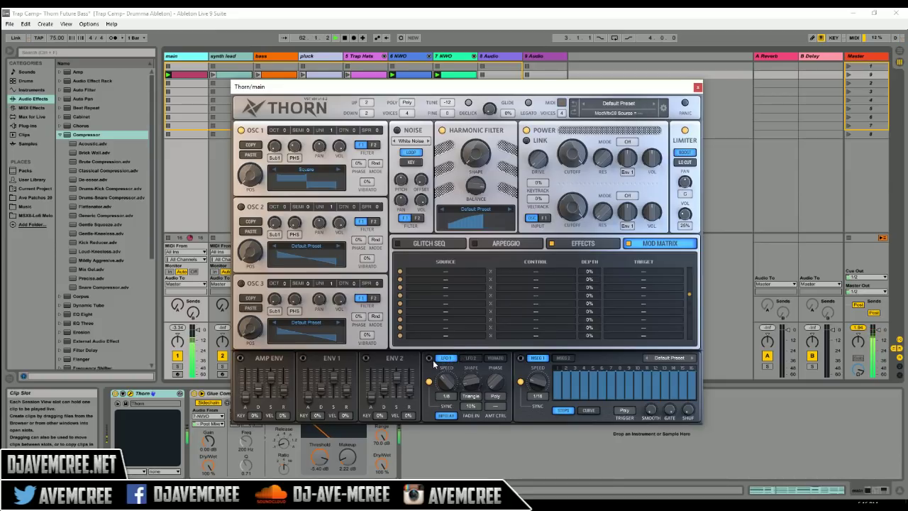
Modulate the harmonic filter's Shape with LFO 1 at 15% depth, using a Sine LFO shape at 1/8 speed
{"action": "left_click_drag", "start_coordinate": [429, 360], "coordinate": [469, 161]}
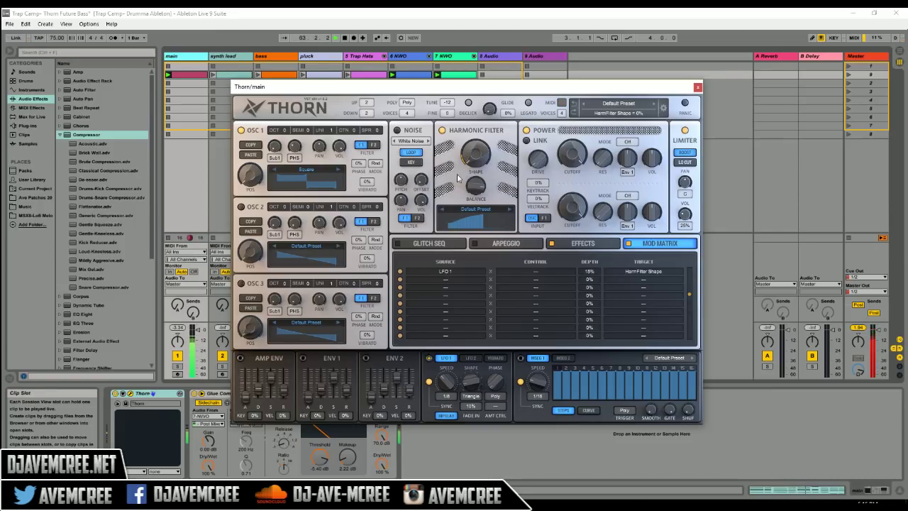
{"action": "mouse_move", "coordinate": [469, 384]}
{"action": "left_mouse_down"}
{"action": "mouse_move", "coordinate": [470, 374]}
{"action": "mouse_move", "coordinate": [471, 389]}
{"action": "left_mouse_up"}
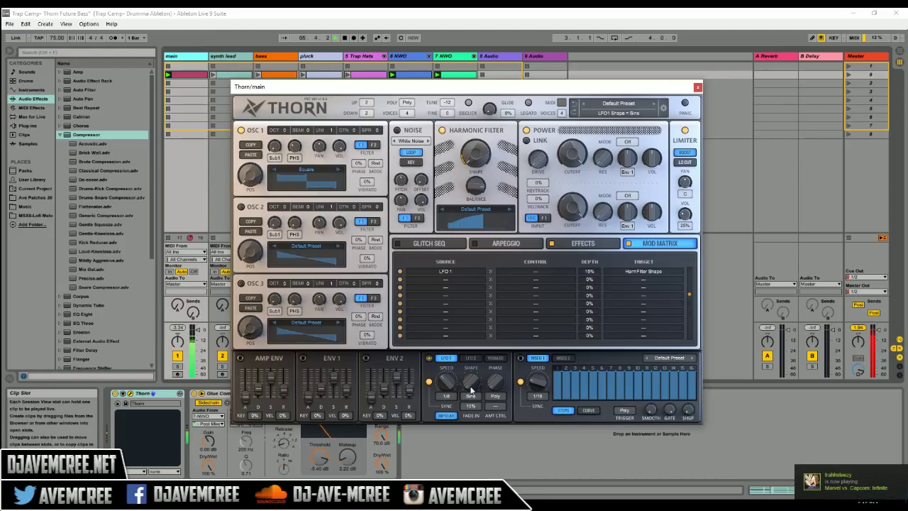
{"action": "left_click", "coordinate": [446, 383]}
{"action": "left_click_drag", "start_coordinate": [445, 384], "coordinate": [446, 384]}
Try LFO 1 with monopolar polarity and switch it back to bipolar
{"action": "left_click", "coordinate": [451, 415]}
{"action": "left_click", "coordinate": [451, 415]}
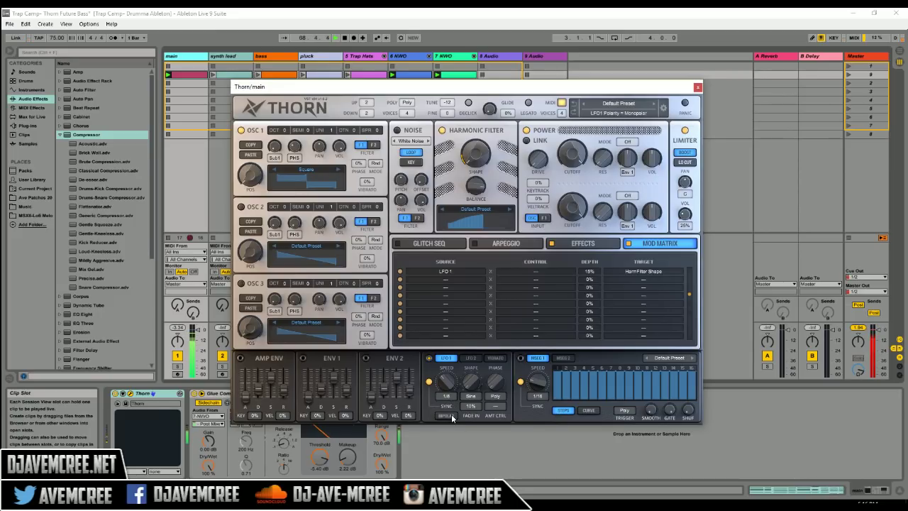
{"action": "left_click", "coordinate": [451, 414]}
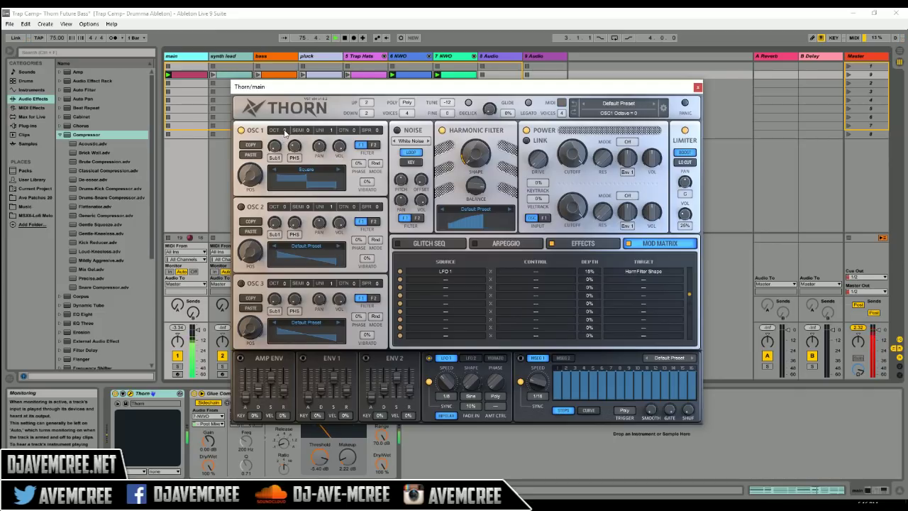
Set oscillator 1's unison to 4 and the patch's polyphony to 7 voices
{"action": "mouse_move", "coordinate": [285, 132]}
{"action": "left_mouse_down"}
{"action": "mouse_move", "coordinate": [287, 121]}
{"action": "mouse_move", "coordinate": [287, 135]}
{"action": "left_mouse_up"}
{"action": "left_click_drag", "start_coordinate": [330, 131], "coordinate": [332, 114]}
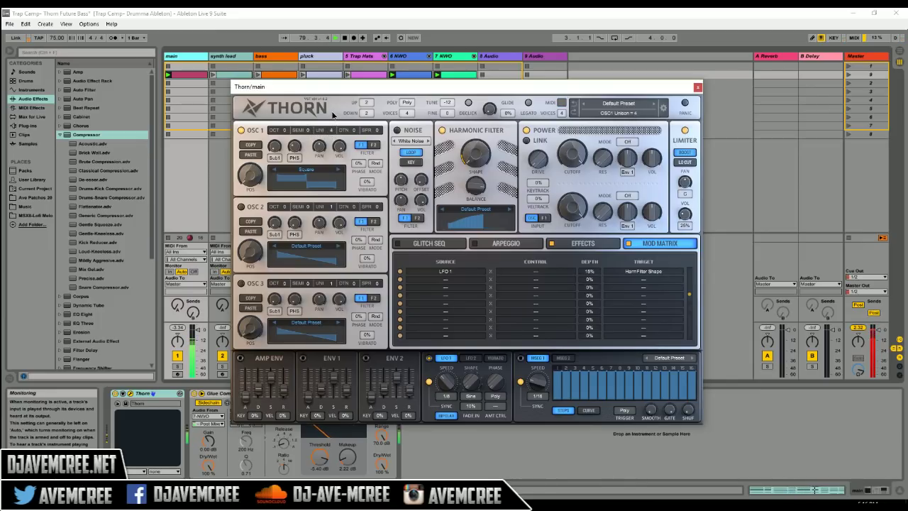
{"action": "left_click", "coordinate": [410, 115]}
{"action": "left_click", "coordinate": [429, 191]}
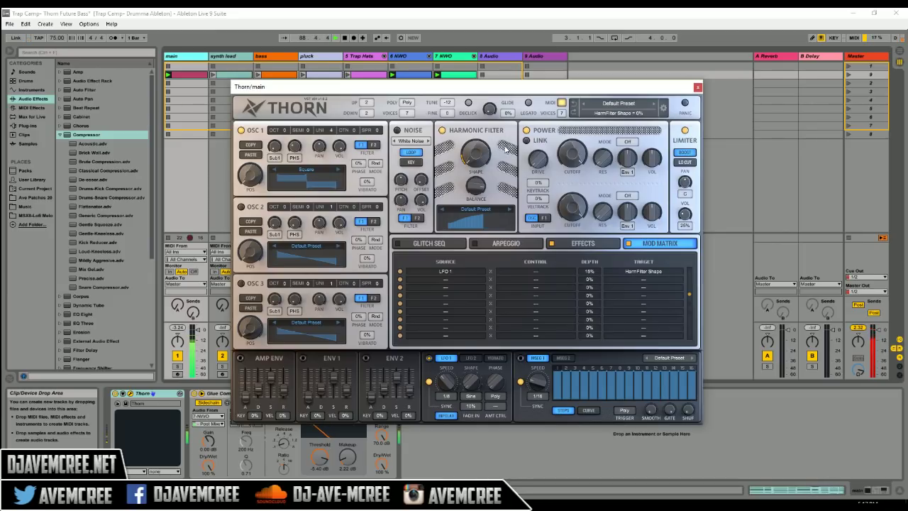
Browse the Thorn preset categories, including the Pad presets, without loading one
{"action": "left_click", "coordinate": [611, 104]}
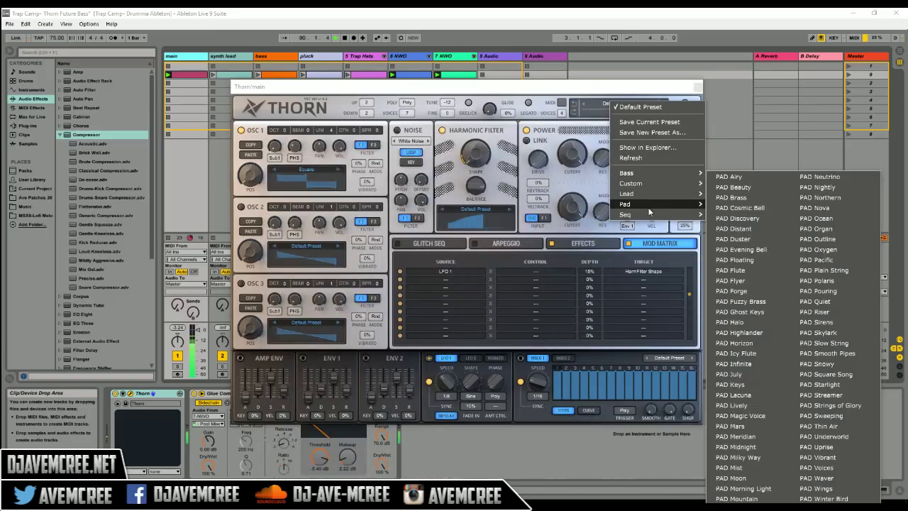
{"action": "mouse_move", "coordinate": [649, 213]}
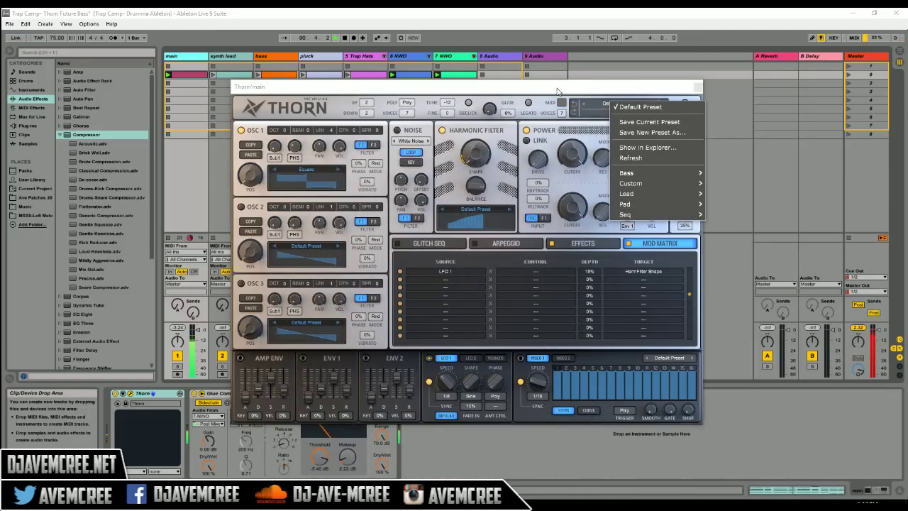
{"action": "left_click", "coordinate": [556, 90]}
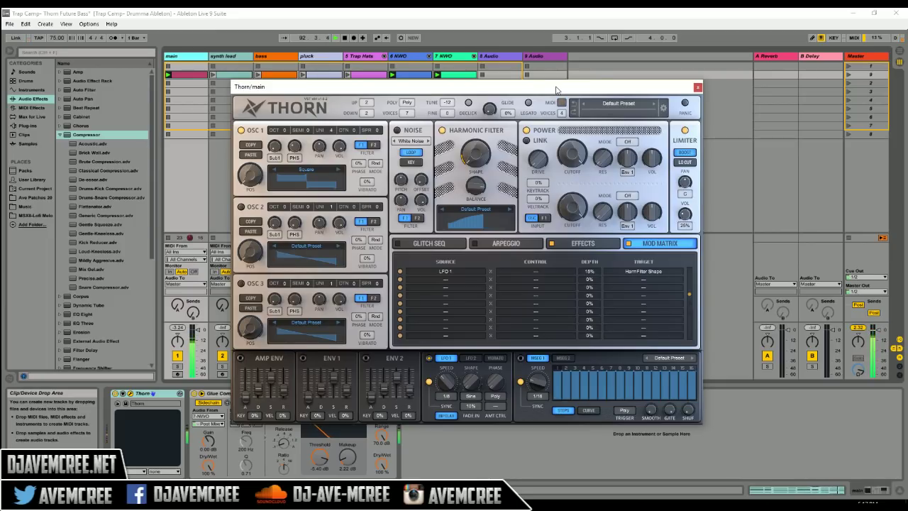
Step through the synth lead, bass, pluck and Trap Hats tracks to review their instruments, ending back on the main track
{"action": "key", "text": "Right"}
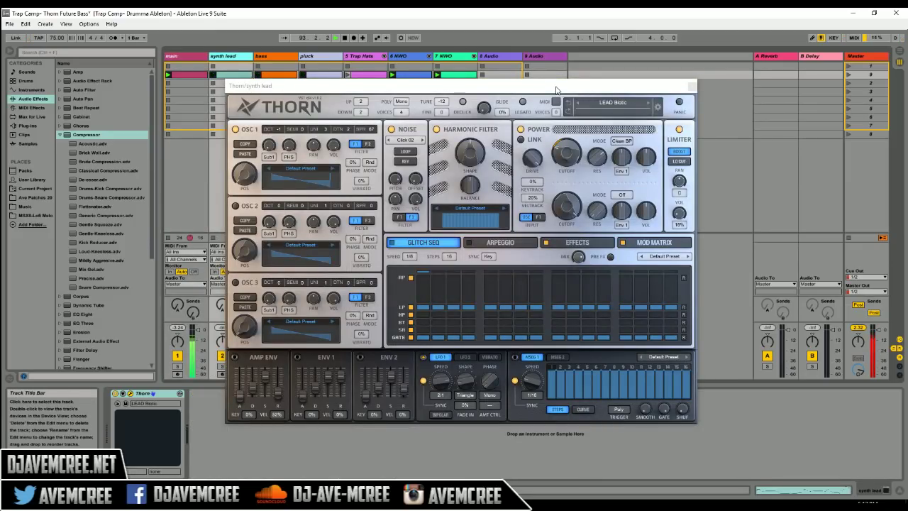
{"action": "key", "text": "Right"}
{"action": "key", "text": "Right"}
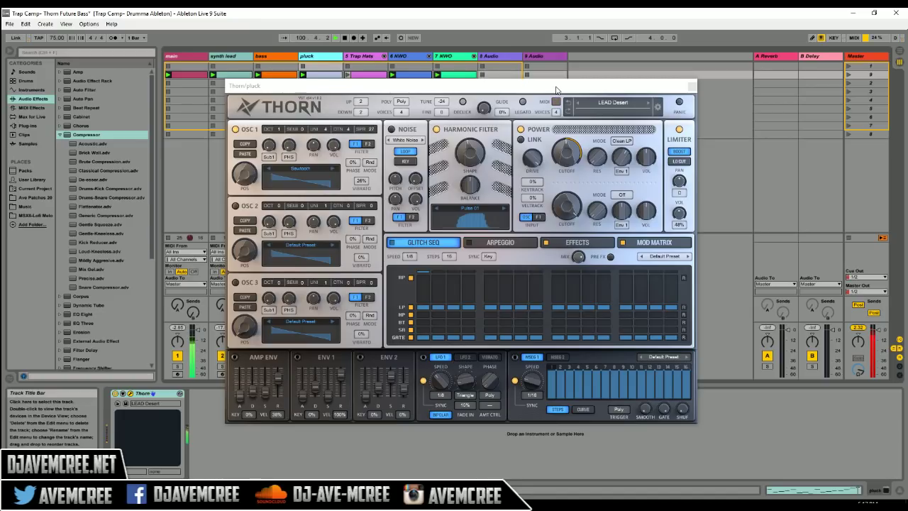
{"action": "key", "text": "ctrl+alt+p"}
{"action": "key", "text": "Right"}
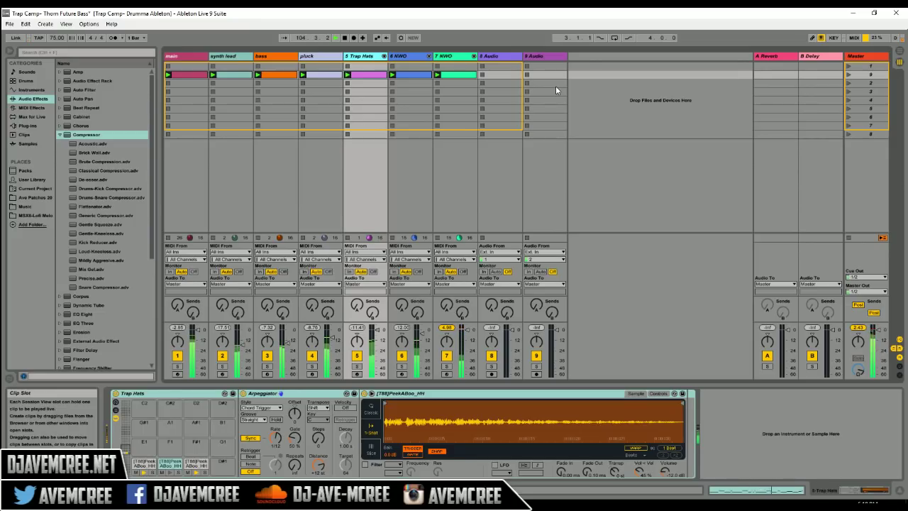
{"action": "key", "text": "Left"}
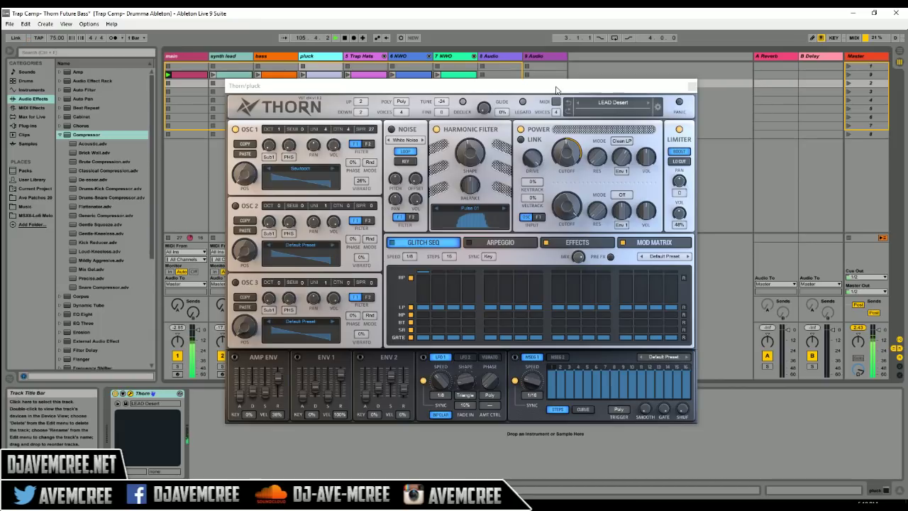
{"action": "key", "text": "Left"}
{"action": "key", "text": "Left"}
{"action": "key", "text": "Left"}
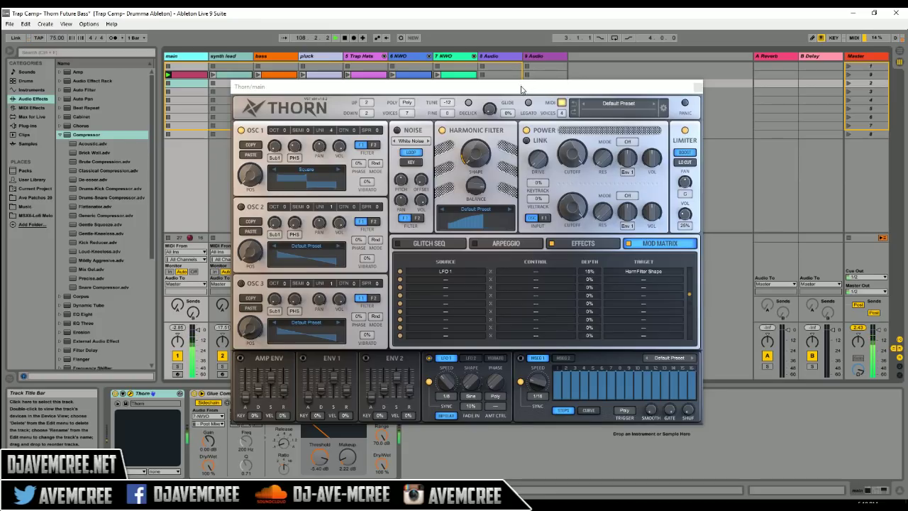
Turn on the main patch's reverb effect, try its Plate mode, and load the Space 03 reverb preset
{"action": "left_click", "coordinate": [578, 245]}
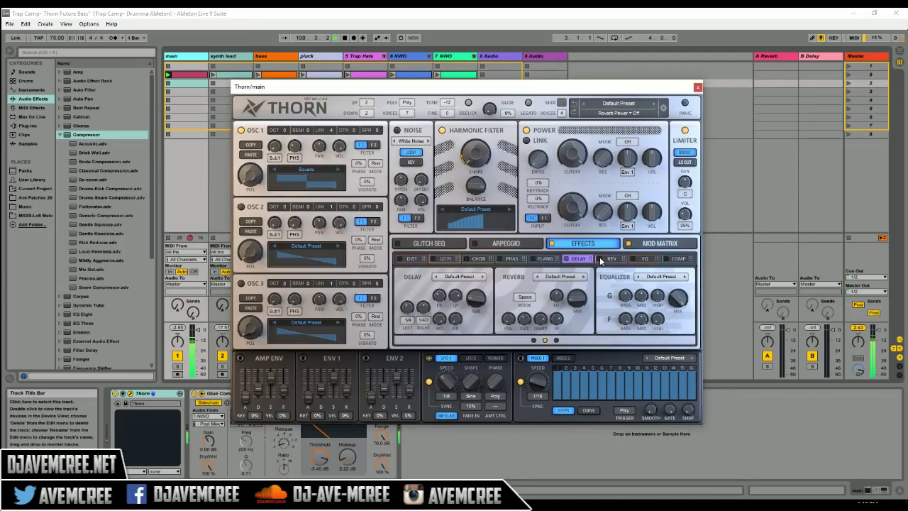
{"action": "left_click", "coordinate": [614, 262]}
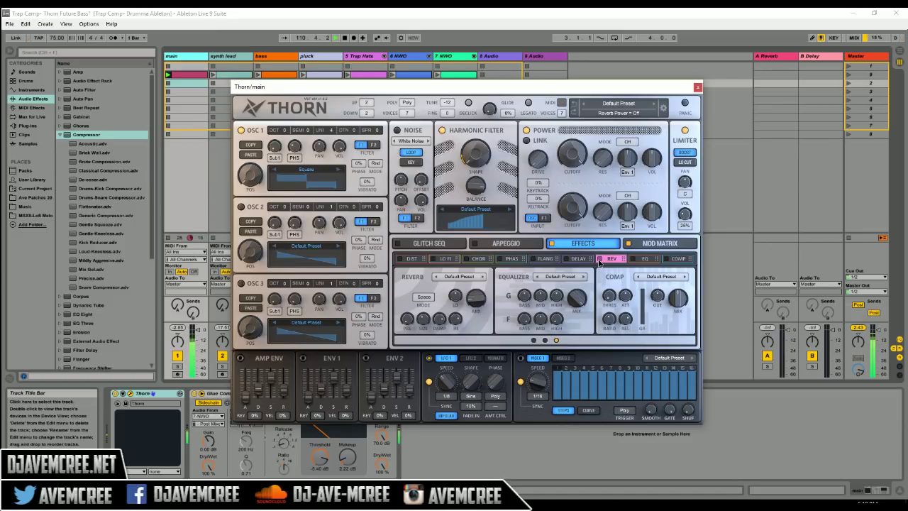
{"action": "left_click", "coordinate": [426, 298]}
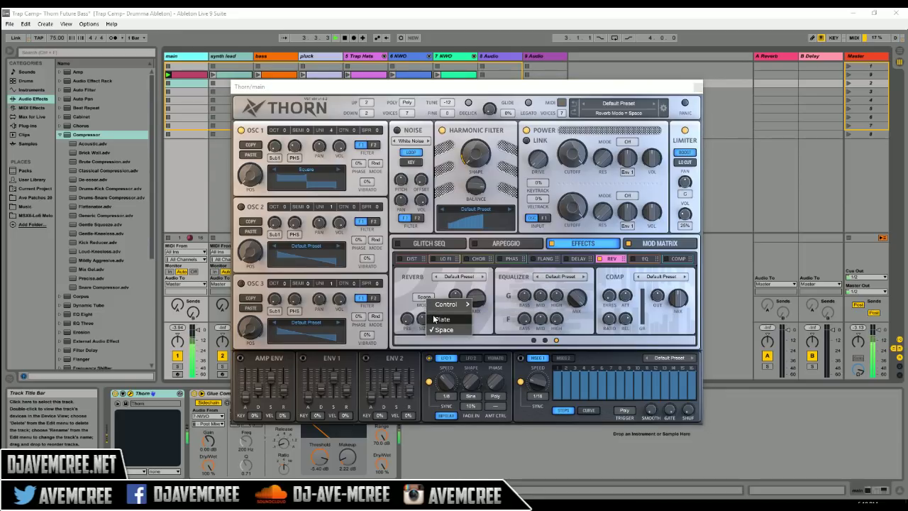
{"action": "left_click", "coordinate": [439, 319]}
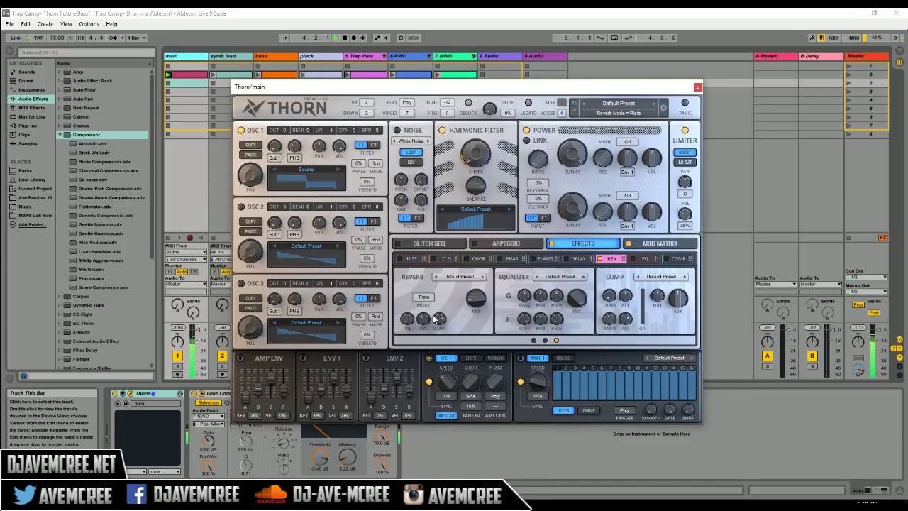
{"action": "left_click", "coordinate": [452, 278]}
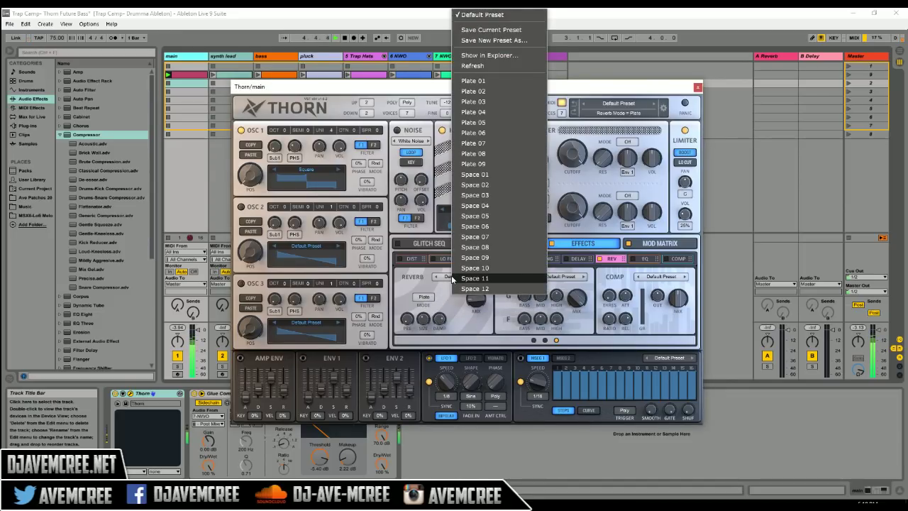
{"action": "left_click", "coordinate": [494, 195]}
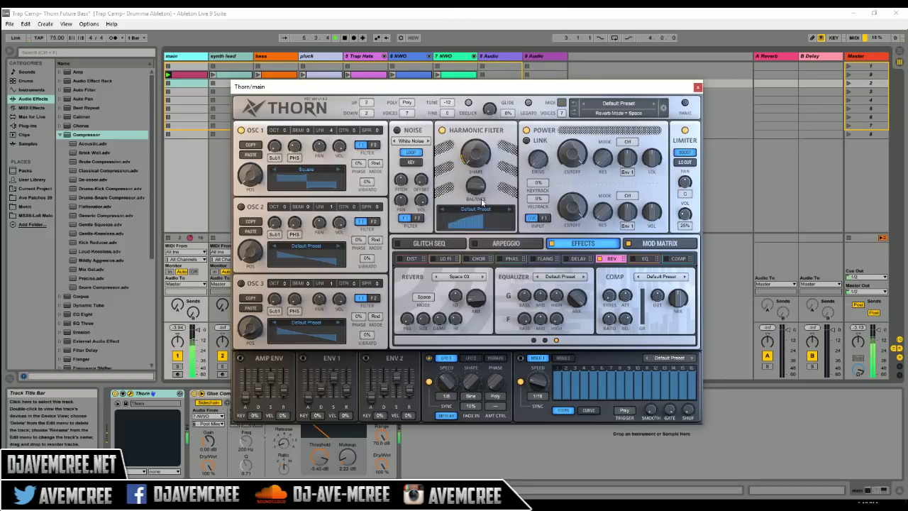
Turn on the lo-fi effect in the main patch and adjust its mix amount
{"action": "left_click", "coordinate": [434, 258]}
{"action": "left_click", "coordinate": [443, 259]}
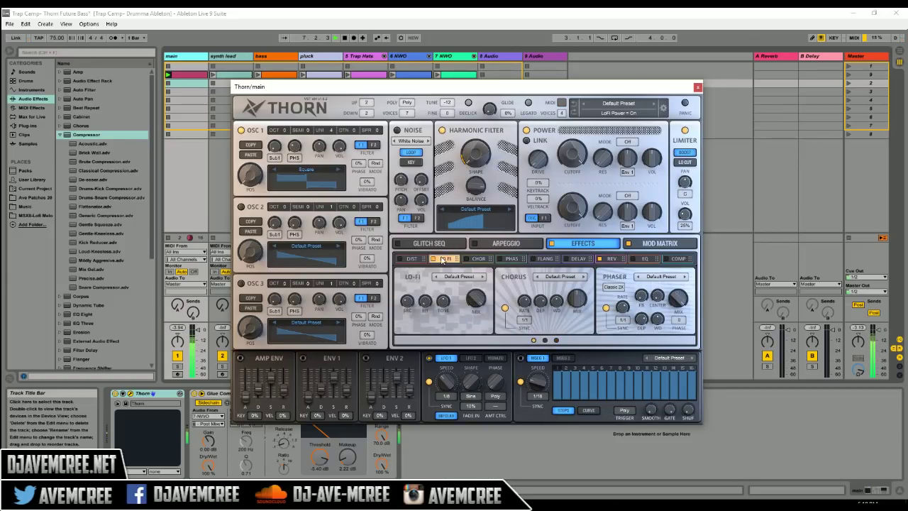
{"action": "left_click_drag", "start_coordinate": [474, 300], "coordinate": [480, 347]}
{"action": "mouse_move", "coordinate": [475, 301]}
{"action": "left_mouse_down"}
{"action": "mouse_move", "coordinate": [472, 284]}
{"action": "mouse_move", "coordinate": [476, 304]}
{"action": "left_mouse_up"}
Hide the plug-in windows to view the 7 NWO drum track, and bring the main track's Thorn back up
{"action": "key", "text": "ctrl+alt+p"}
{"action": "left_click", "coordinate": [447, 296]}
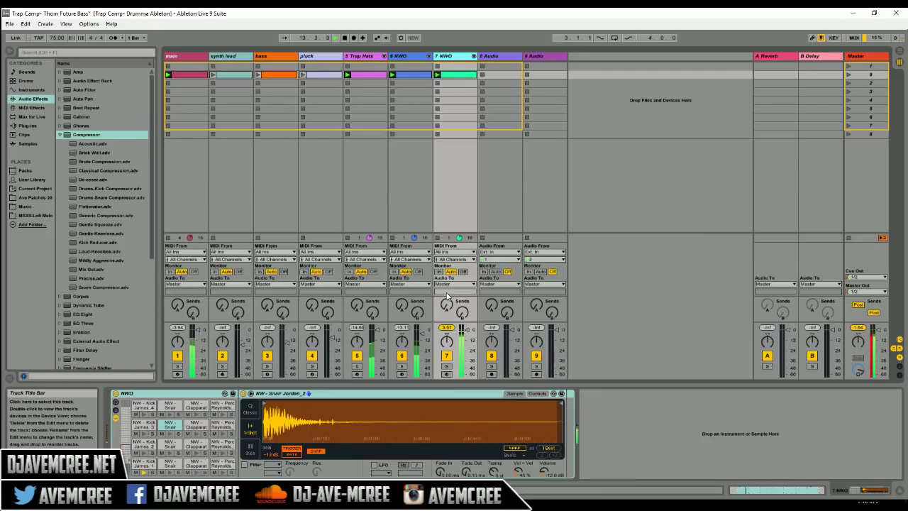
{"action": "key", "text": "ctrl+alt+p"}
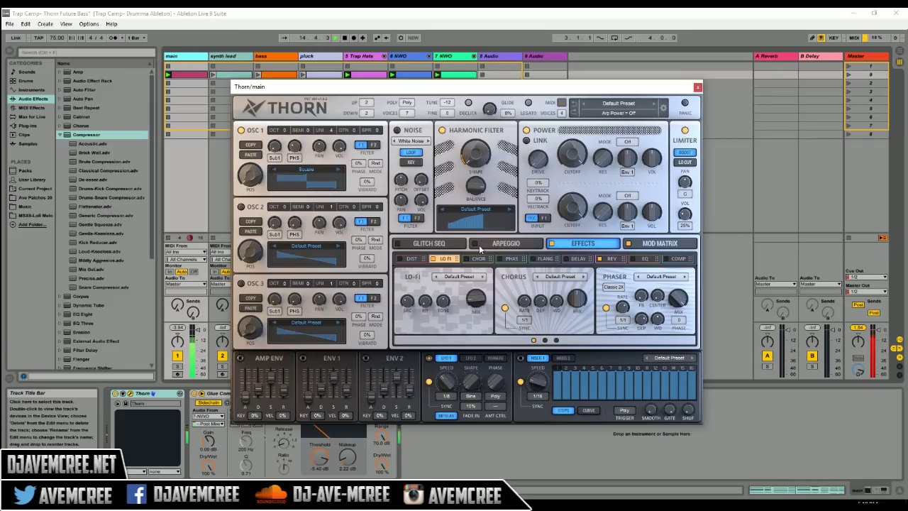
Turn on the distortion effect, try its Fuzz preset, and load the HiGain preset instead
{"action": "left_click", "coordinate": [473, 259]}
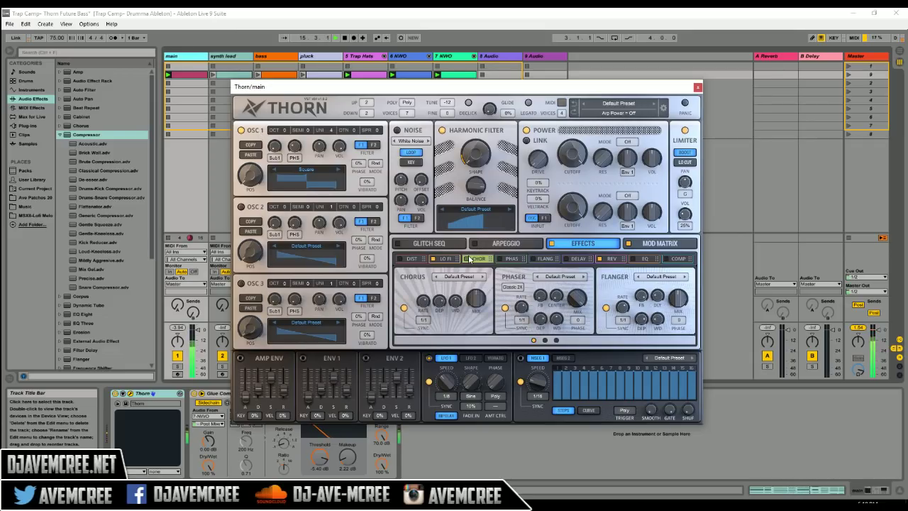
{"action": "left_click", "coordinate": [400, 259]}
{"action": "left_click", "coordinate": [409, 260]}
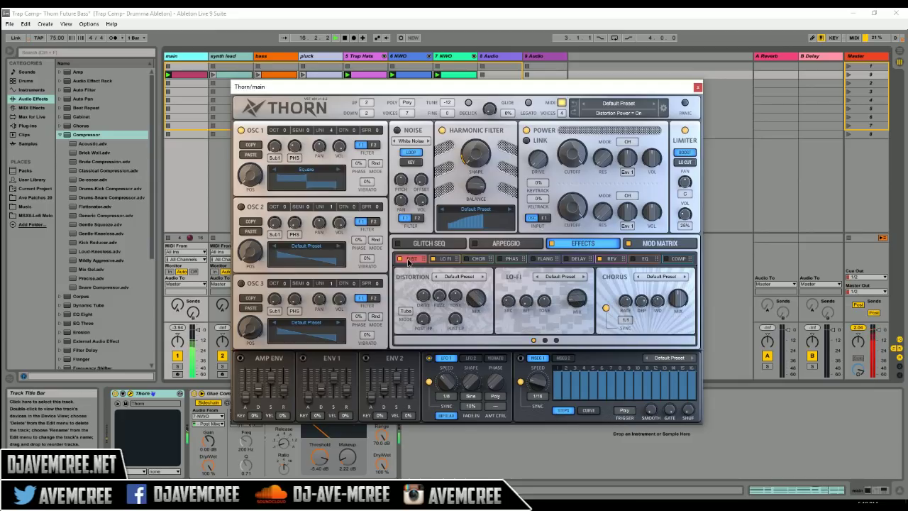
{"action": "left_click", "coordinate": [470, 278]}
{"action": "left_click", "coordinate": [508, 371]}
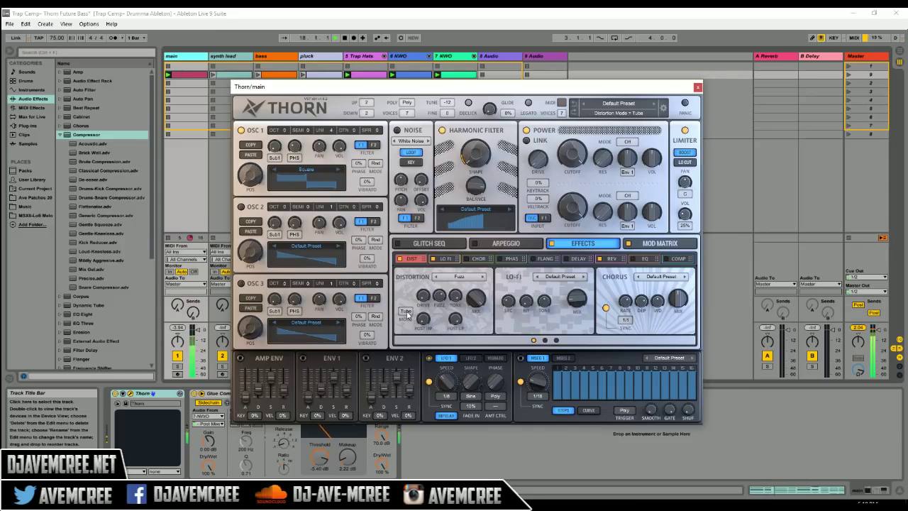
{"action": "left_click", "coordinate": [459, 277]}
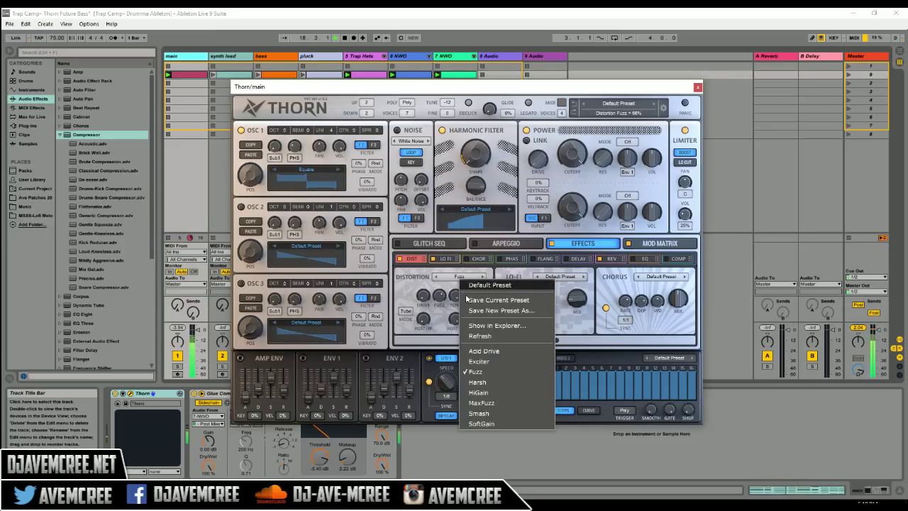
{"action": "left_click", "coordinate": [480, 392]}
Try the Soft Clip distortion mode and set the mode to Sine
{"action": "left_click", "coordinate": [410, 317]}
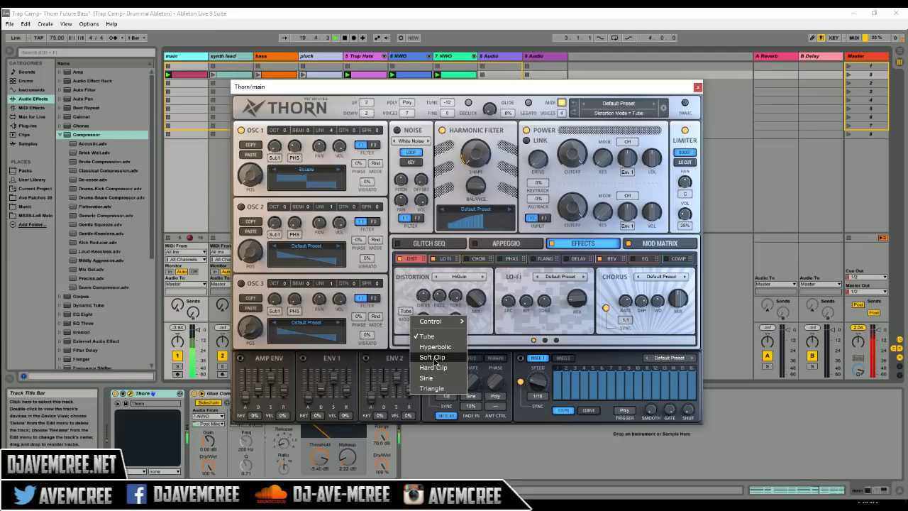
{"action": "left_click", "coordinate": [434, 359]}
{"action": "left_click", "coordinate": [409, 310]}
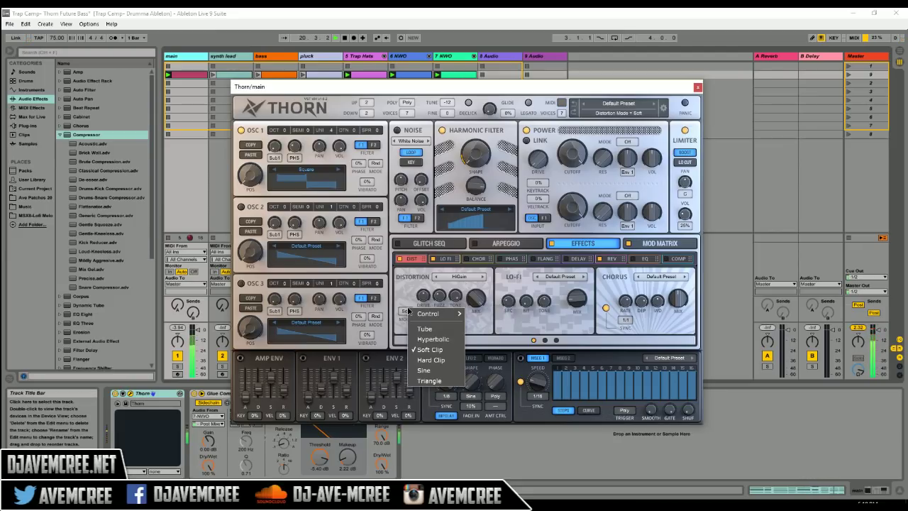
{"action": "left_click", "coordinate": [429, 370]}
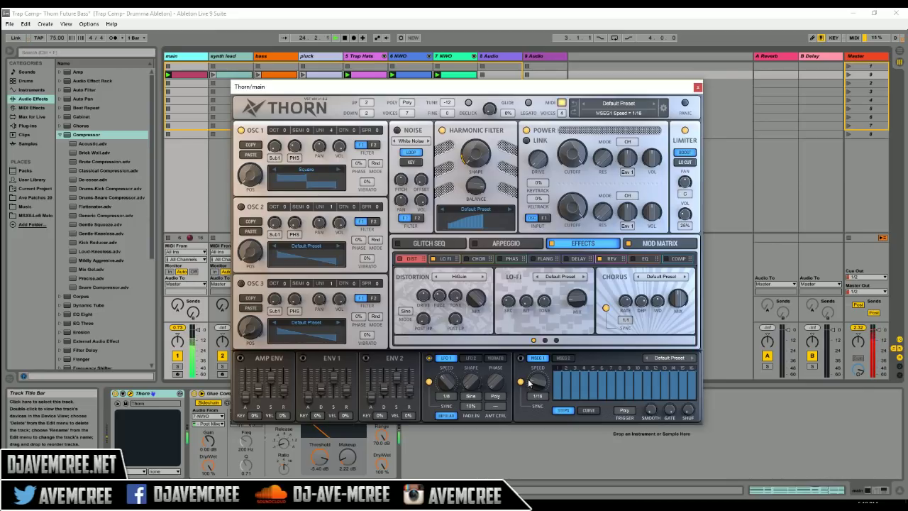
Return to the main track's Thorn and turn on its glitch sequencer
{"action": "key", "text": "ctrl+alt+p"}
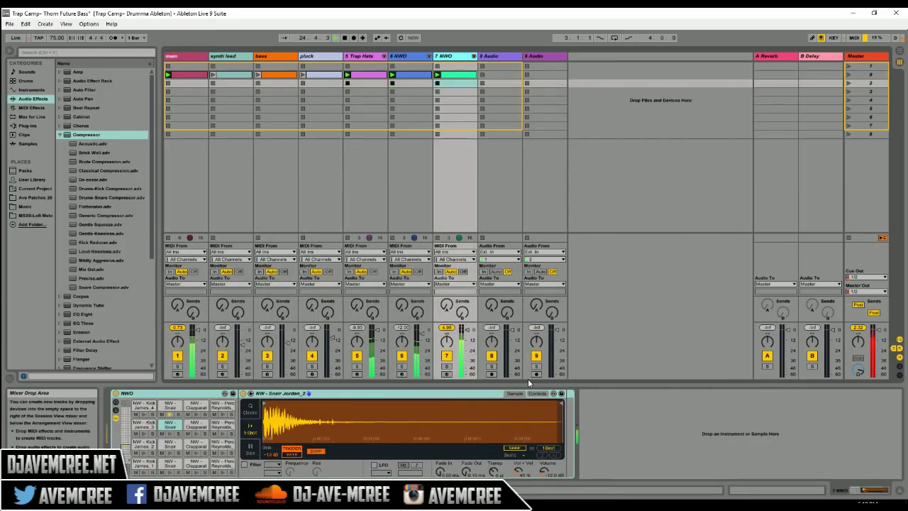
{"action": "left_click", "coordinate": [190, 59]}
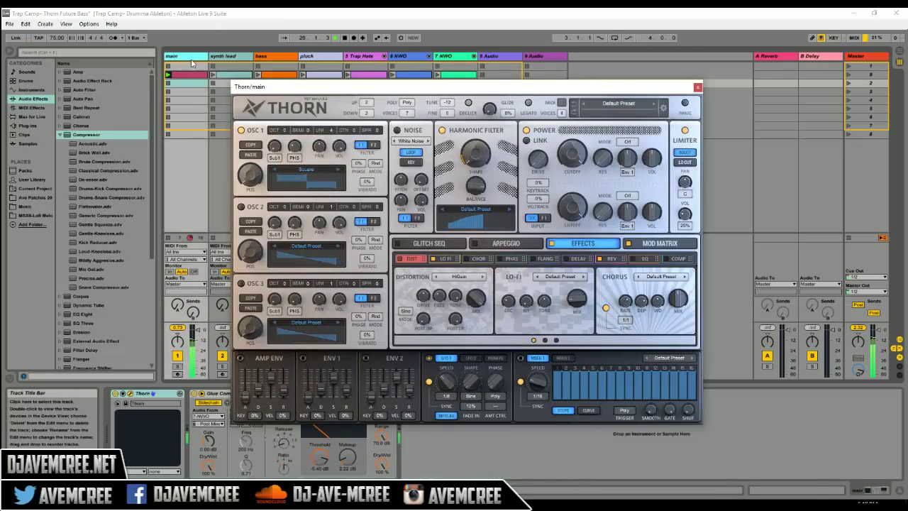
{"action": "left_click", "coordinate": [426, 243]}
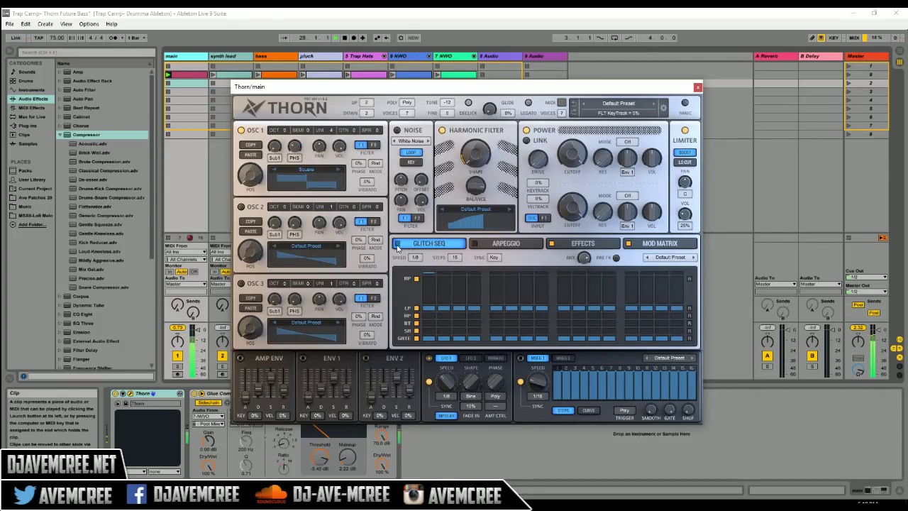
{"action": "left_click", "coordinate": [398, 244]}
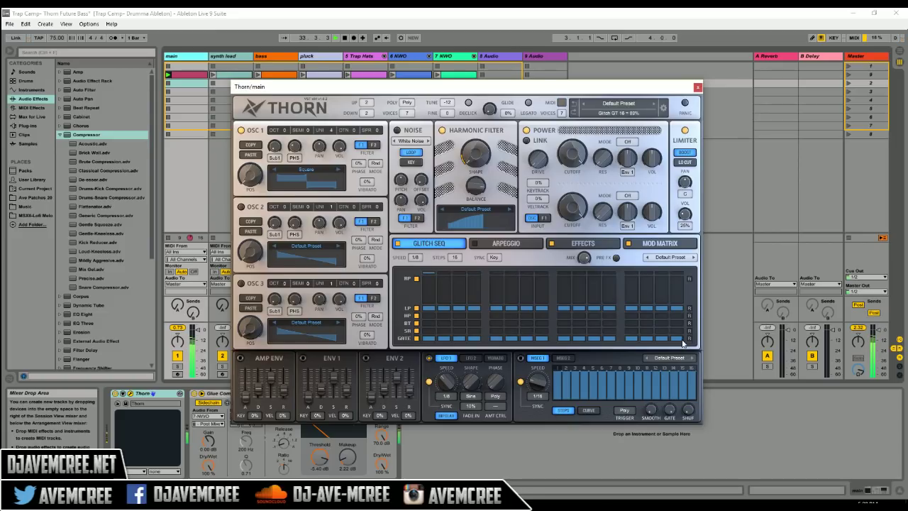
Randomize the RP, HP, BT and SR lanes of the glitch sequencer
{"action": "left_click", "coordinate": [689, 279]}
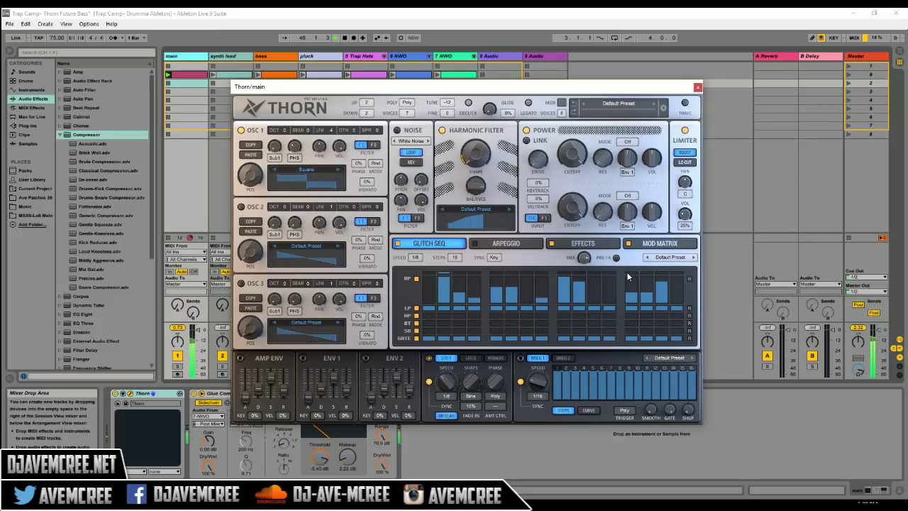
{"action": "left_click", "coordinate": [689, 316]}
{"action": "left_click", "coordinate": [688, 323]}
{"action": "left_click", "coordinate": [689, 331]}
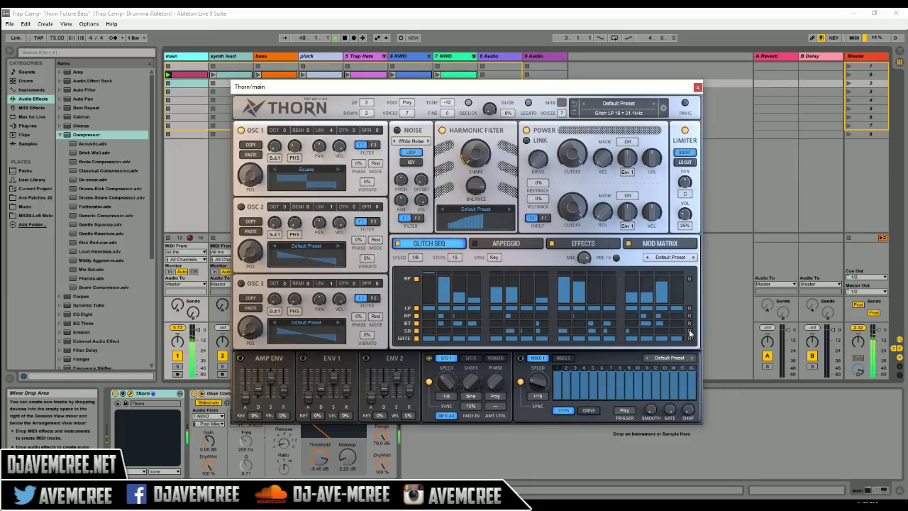
Load the Glitch 05 preset into the glitch sequencer and turn on the patch's Declick option
{"action": "left_click", "coordinate": [670, 256]}
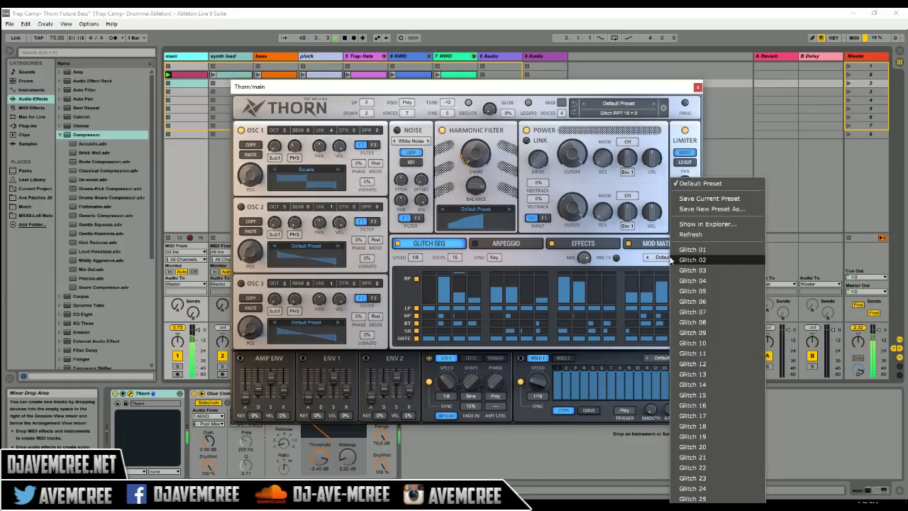
{"action": "left_click", "coordinate": [688, 292]}
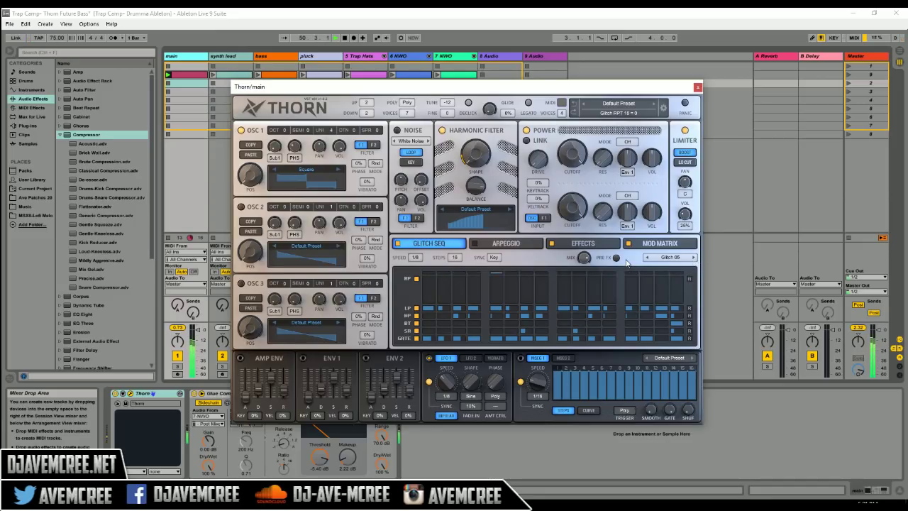
{"action": "left_click", "coordinate": [468, 103]}
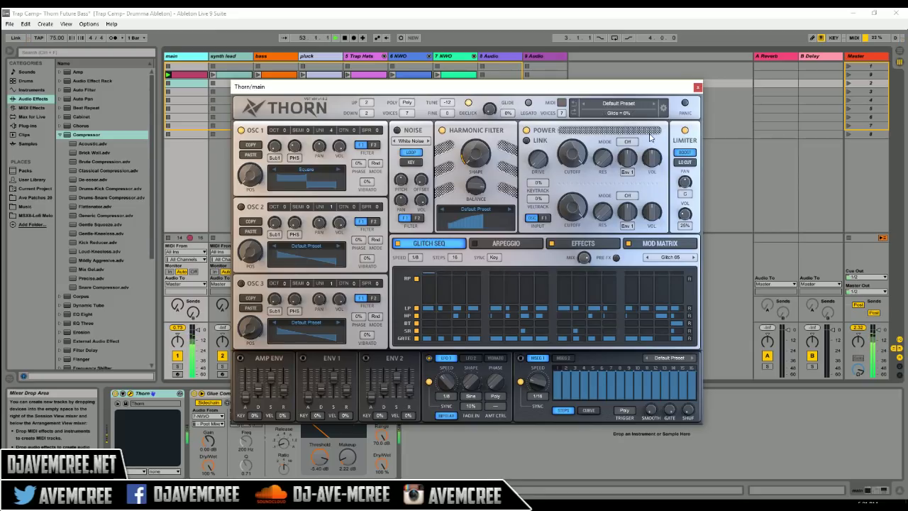
Try a master tune of 12 on the main patch and set it to 0
{"action": "left_click", "coordinate": [443, 103]}
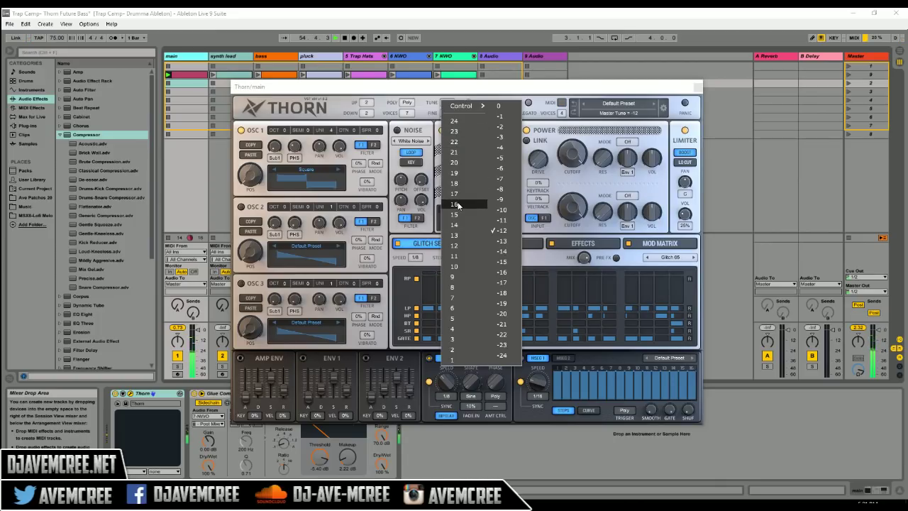
{"action": "left_click", "coordinate": [457, 245]}
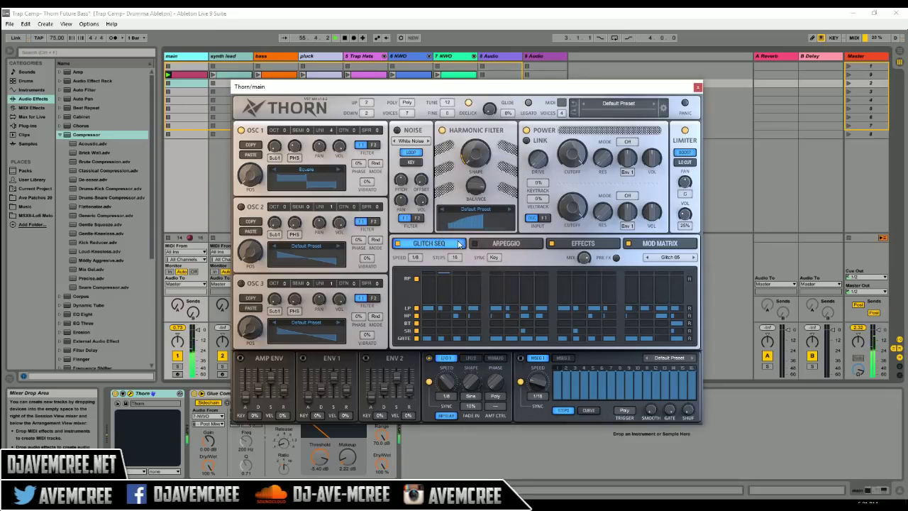
{"action": "left_click", "coordinate": [447, 105]}
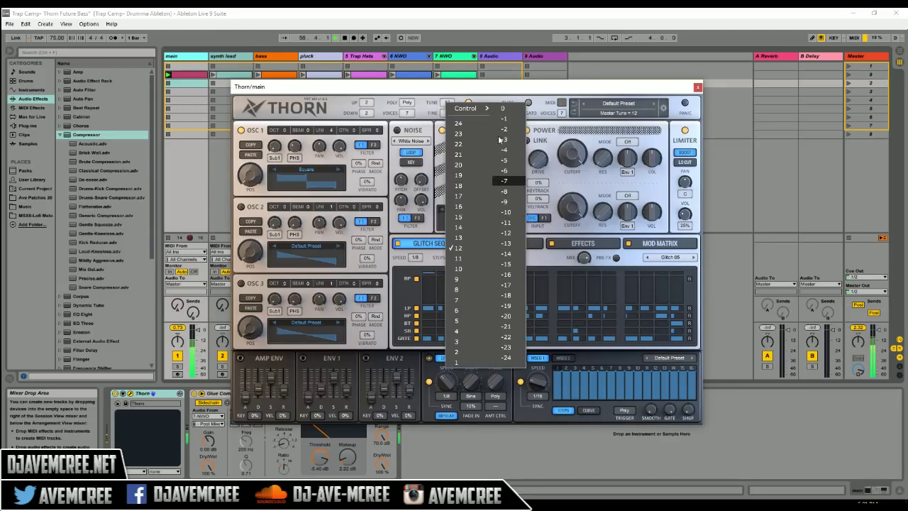
{"action": "left_click", "coordinate": [502, 110]}
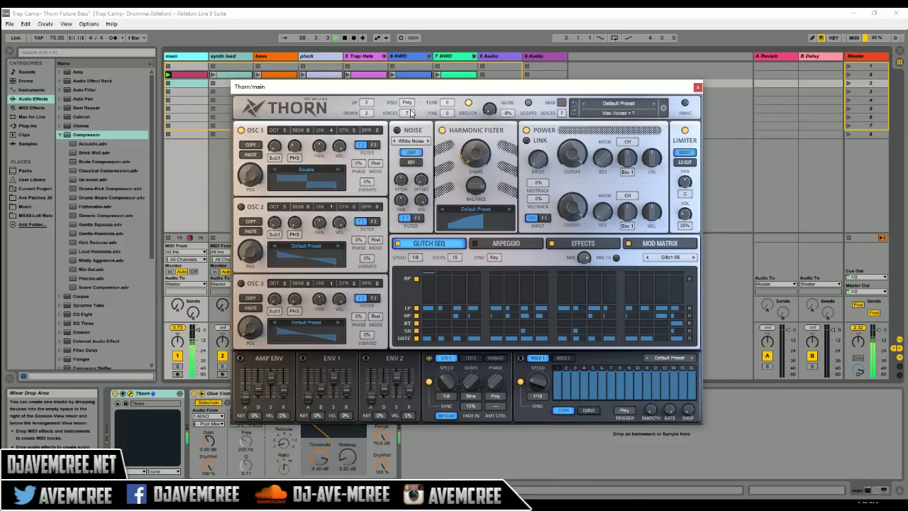
Move between the main, synth lead, bass and pluck tracks to review their Thorn patches
{"action": "key", "text": "Right"}
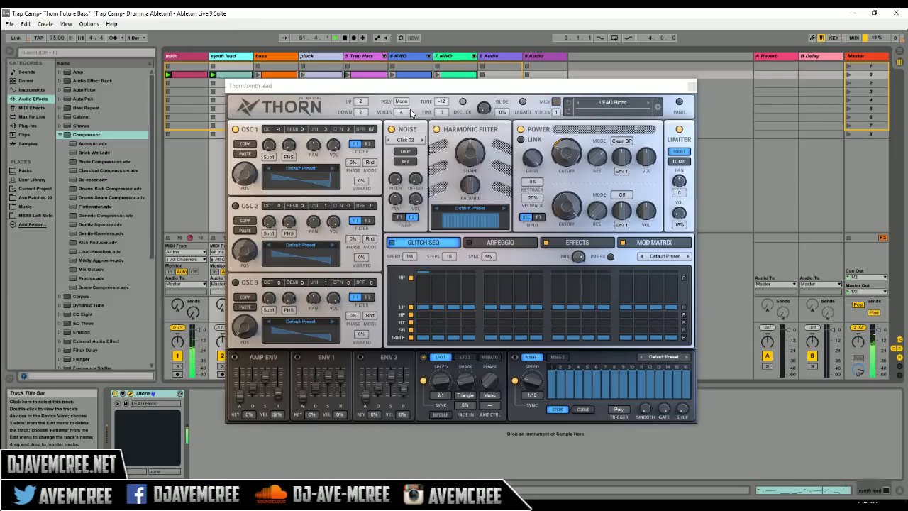
{"action": "key", "text": "Left"}
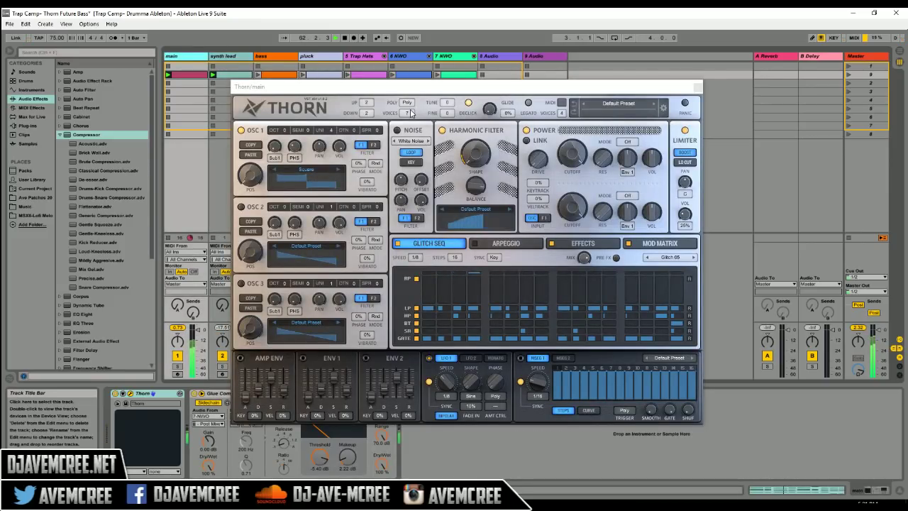
{"action": "key", "text": "Right"}
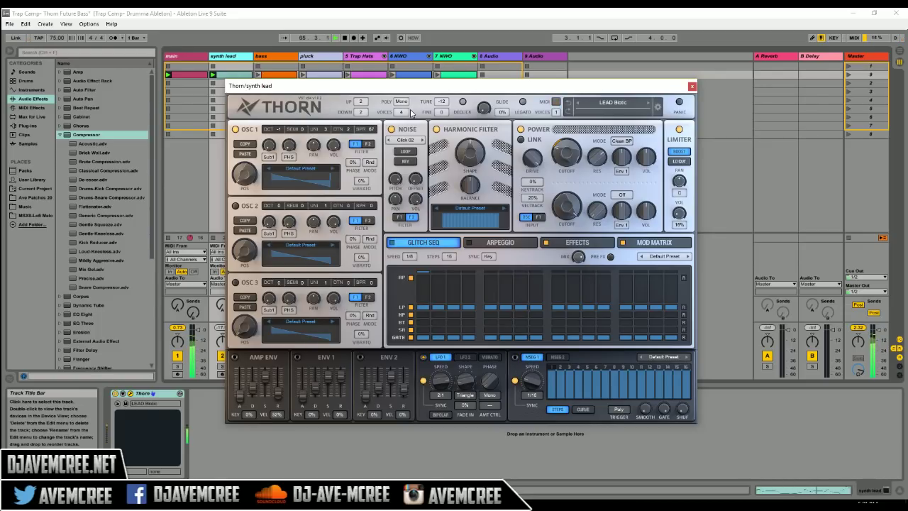
{"action": "key", "text": "Right"}
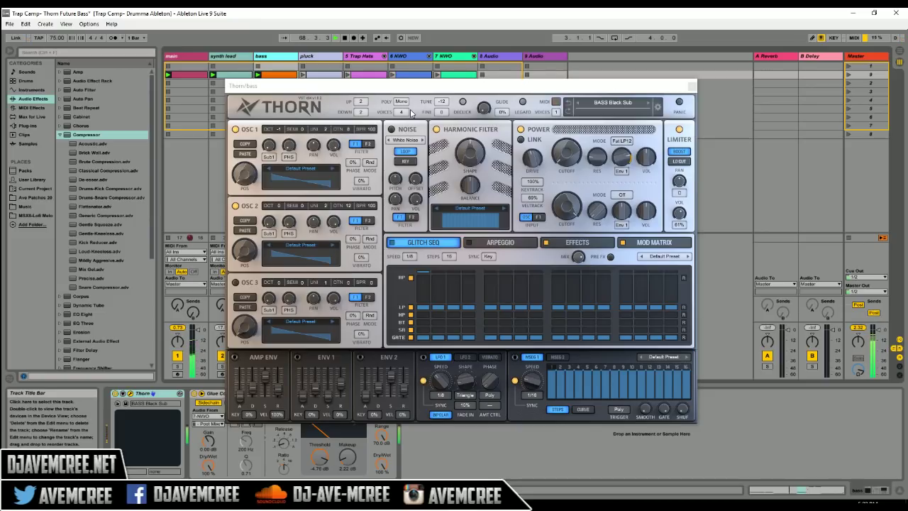
{"action": "key", "text": "Right"}
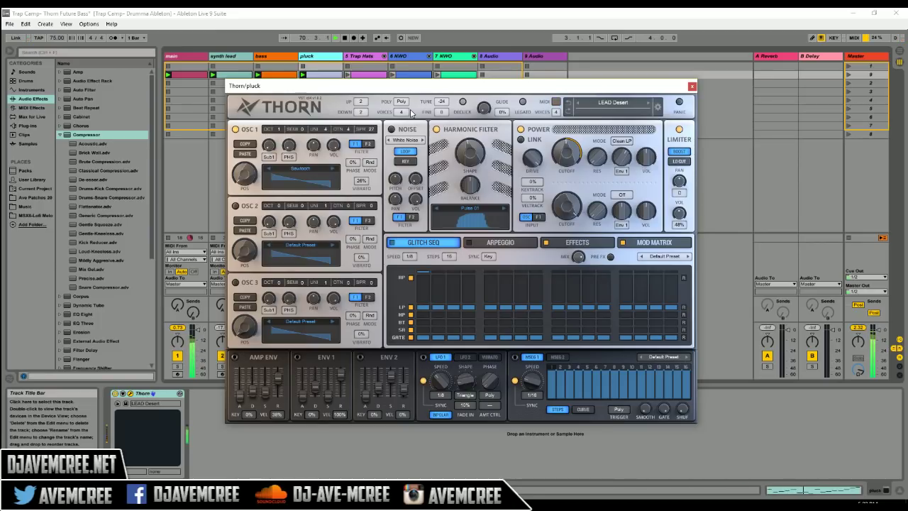
Browse the Lead presets in the pluck track's Thorn without loading one
{"action": "left_click", "coordinate": [595, 106]}
{"action": "mouse_move", "coordinate": [619, 190]}
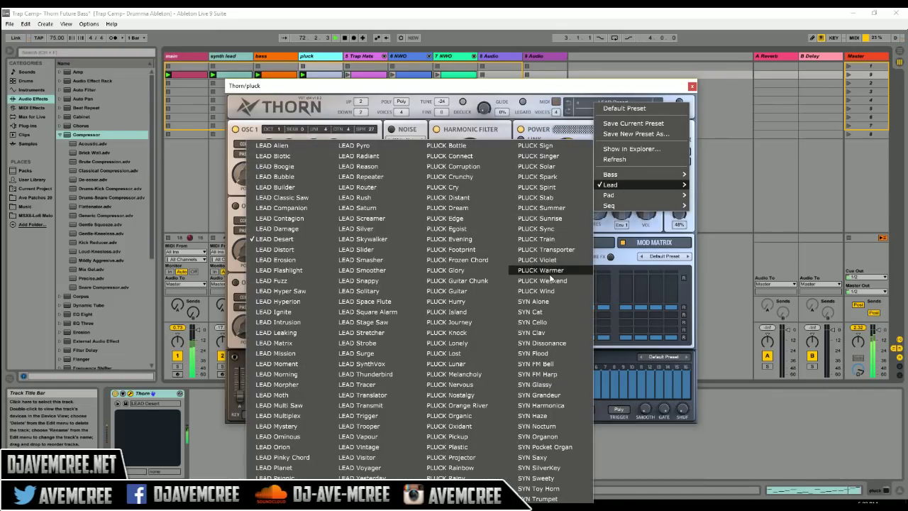
{"action": "left_click", "coordinate": [552, 130]}
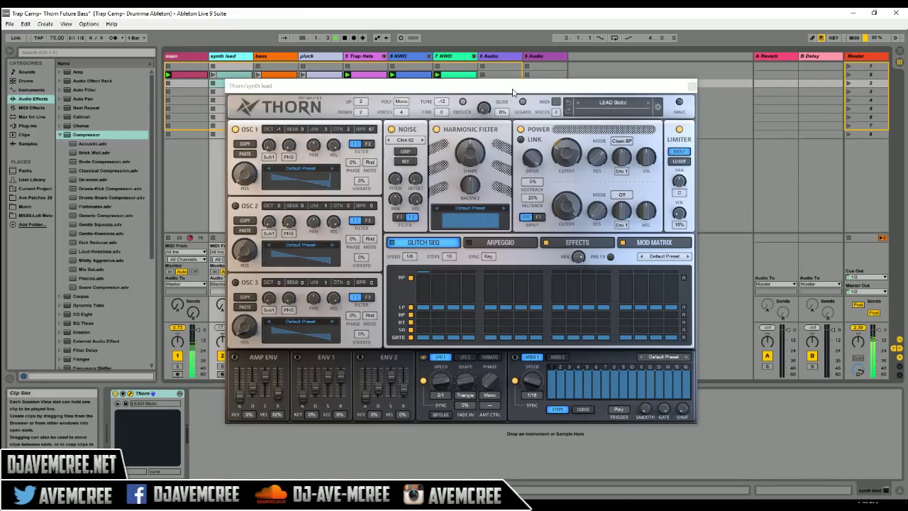
Turn off the main patch's glitch sequencer and set oscillator 1's detune to 28 and spread to 70
{"action": "left_click", "coordinate": [186, 55]}
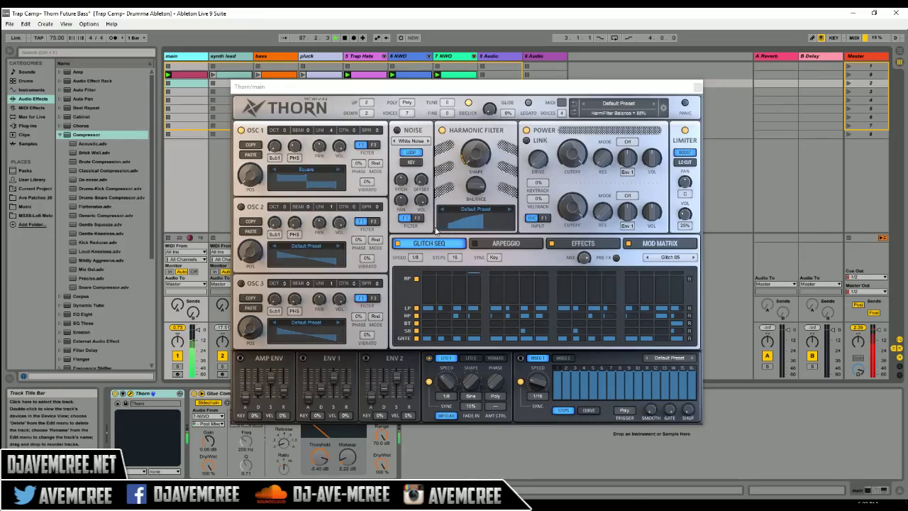
{"action": "left_click", "coordinate": [397, 244]}
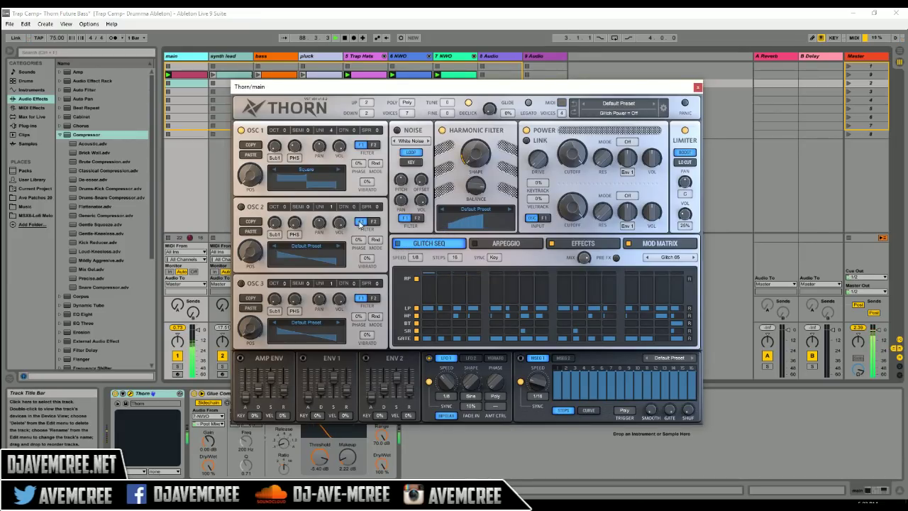
{"action": "left_click_drag", "start_coordinate": [355, 132], "coordinate": [374, 94]}
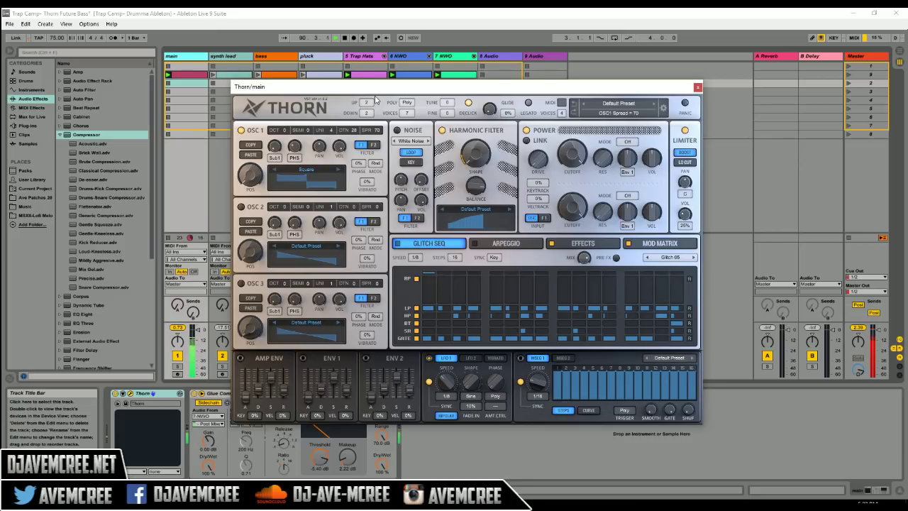